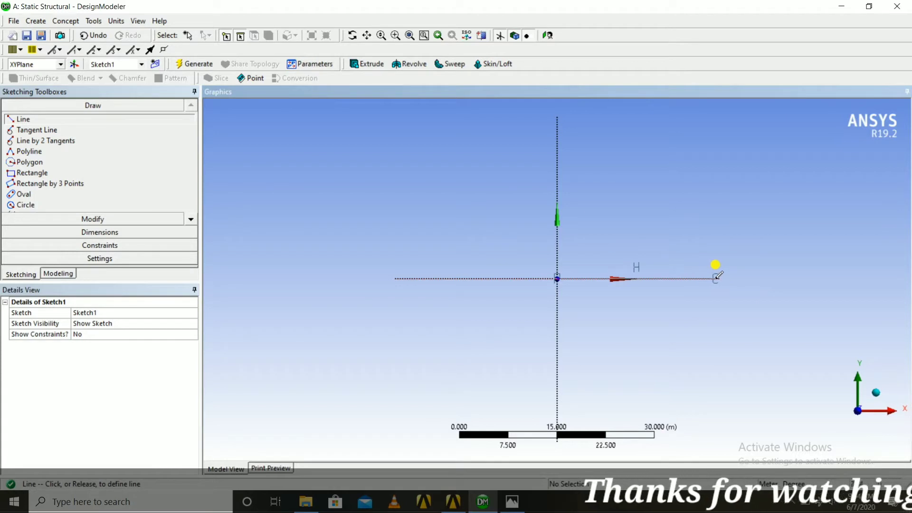
# Step: Sketch a horizontal base line from the origin along the X axis, a vertical line up the Y axis, and a short top edge about 2.7 m long
pyautogui.click(717, 279)
pyautogui.click(557, 277)
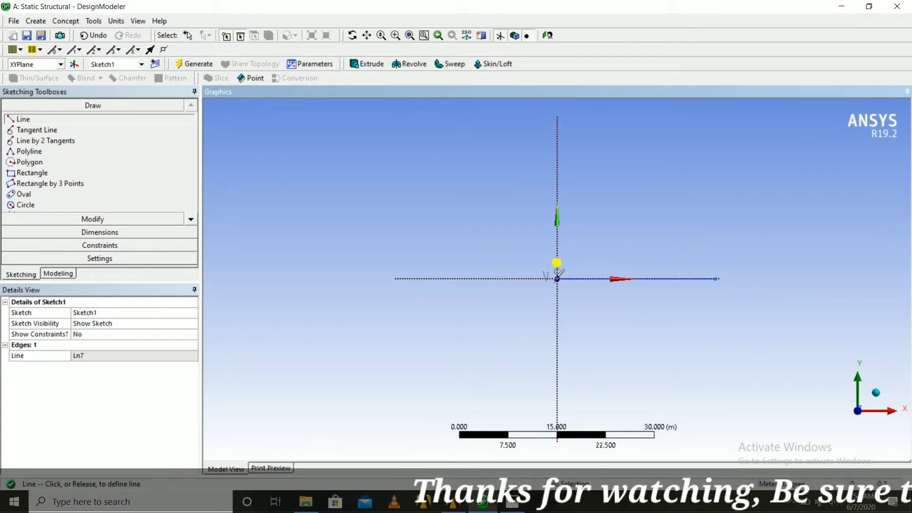
pyautogui.click(558, 186)
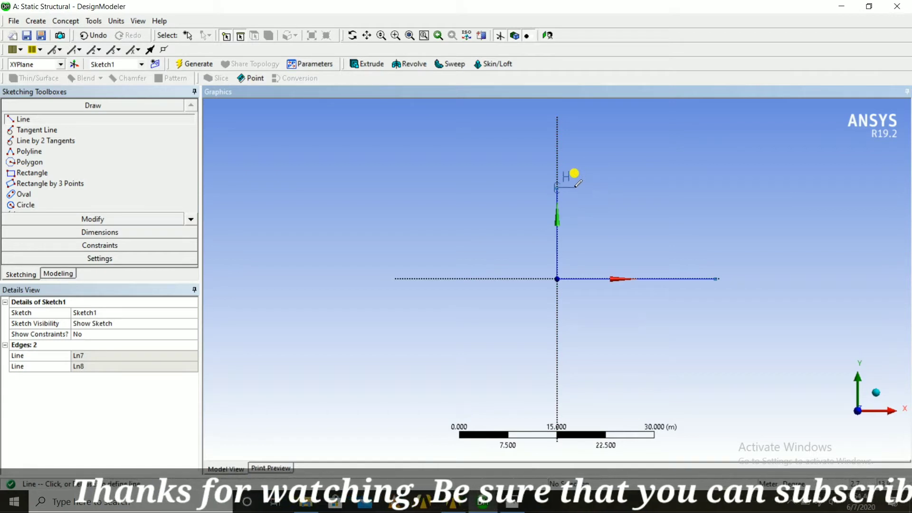
pyautogui.click(577, 187)
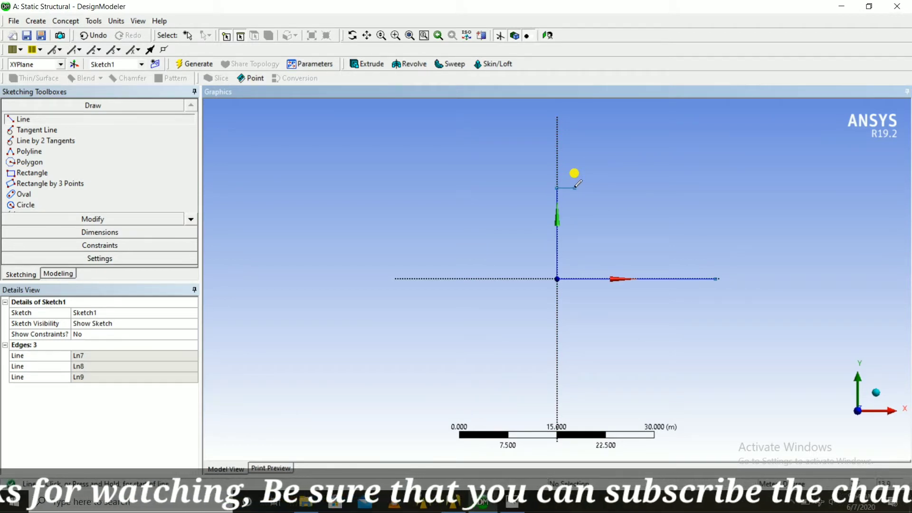
# Step: Draw the channel's inner outline: a vertical line down from the short top edge, a horizontal floor line, and a vertical line back up
pyautogui.click(577, 260)
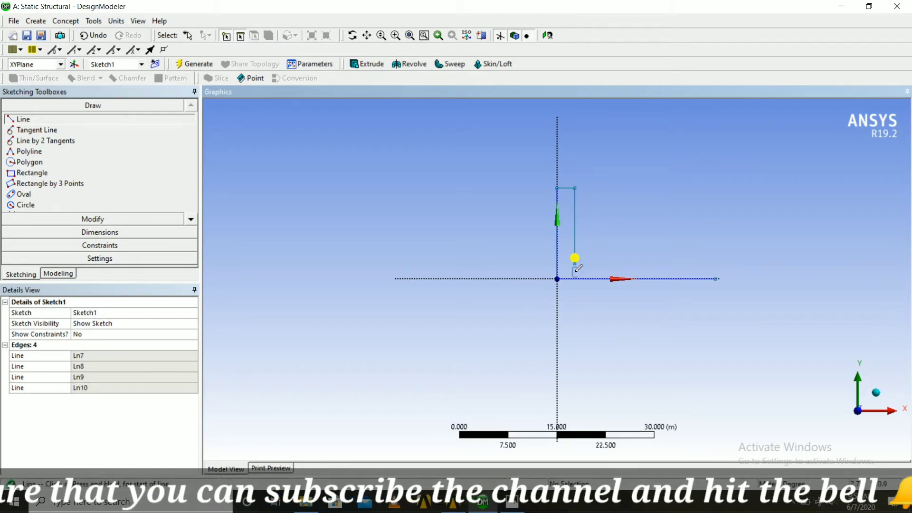
pyautogui.click(577, 260)
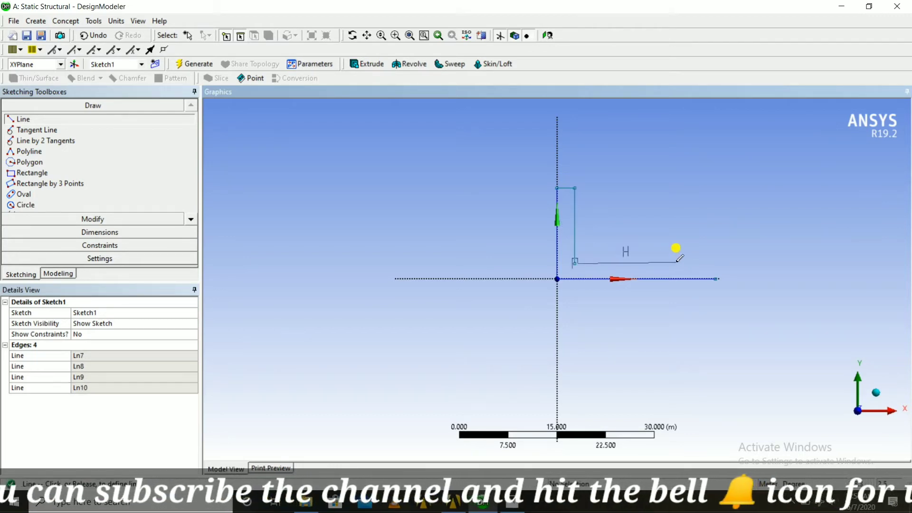
pyautogui.click(692, 263)
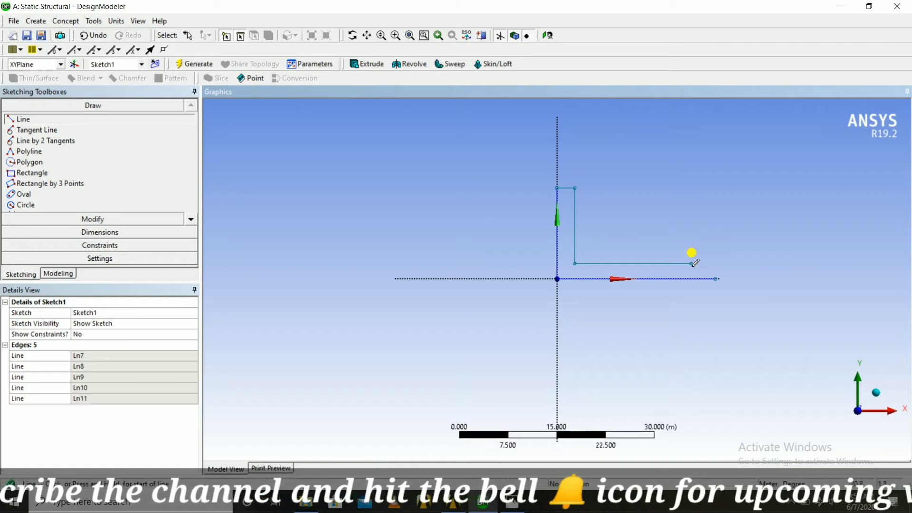
pyautogui.click(692, 262)
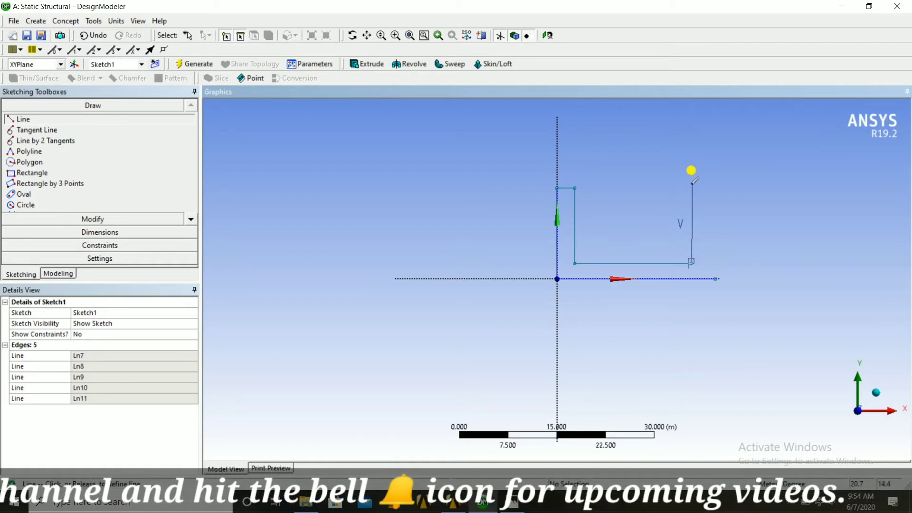
pyautogui.click(695, 181)
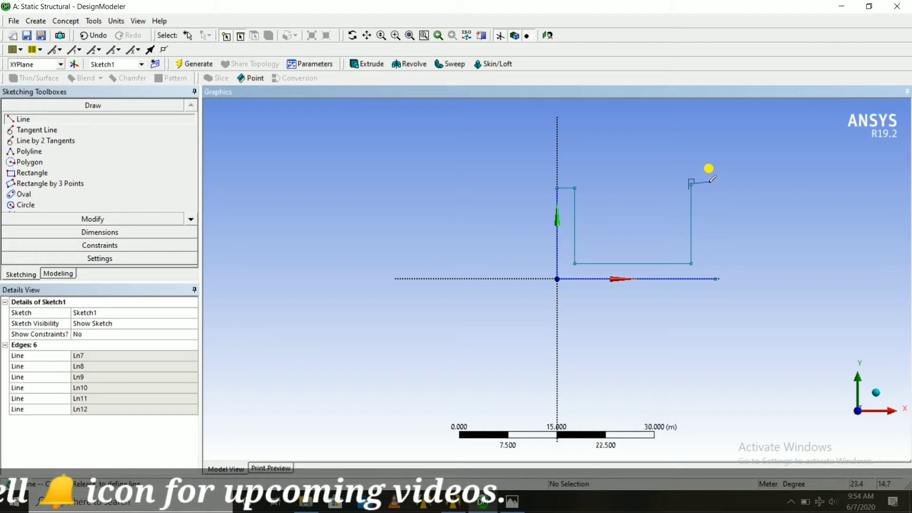
# Step: Close the U-shaped profile with a horizontal top edge about 3.1 m wide and an outer vertical edge about 14.5 m down to the X axis
pyautogui.click(711, 185)
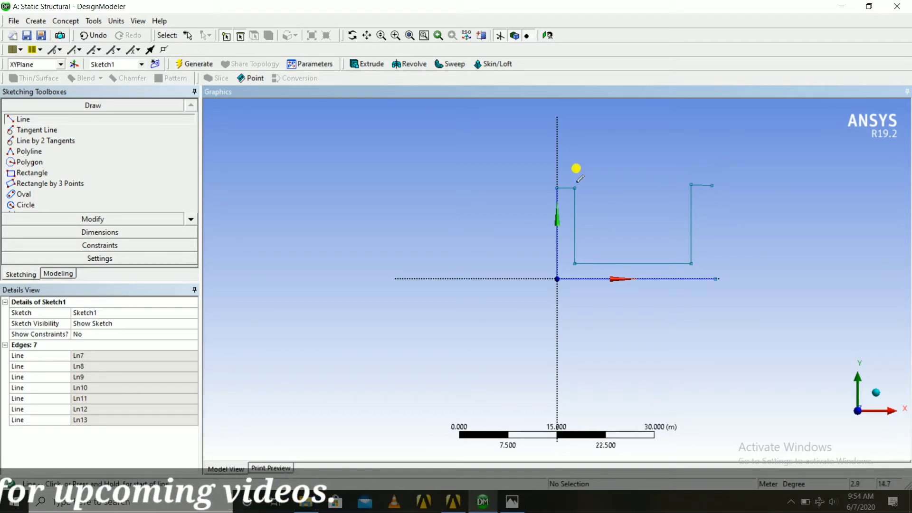
pyautogui.click(90, 36)
pyautogui.click(691, 185)
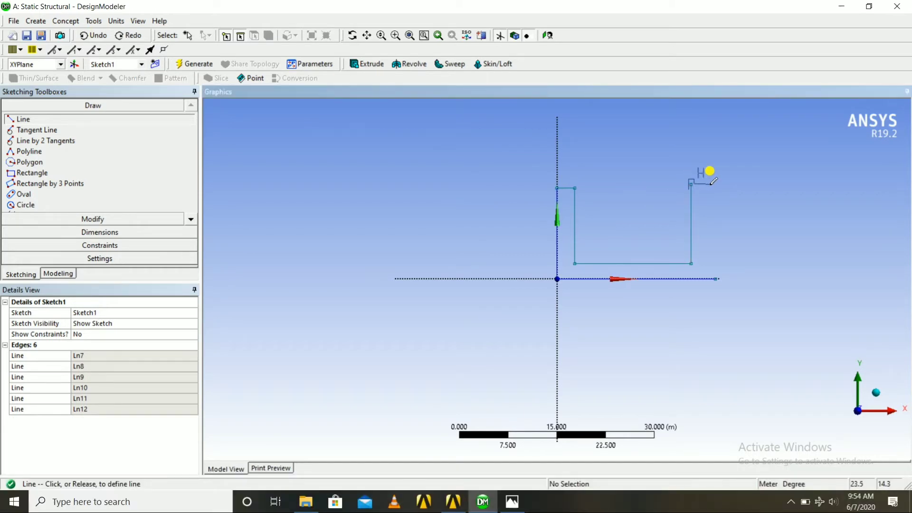
pyautogui.click(712, 185)
pyautogui.click(710, 183)
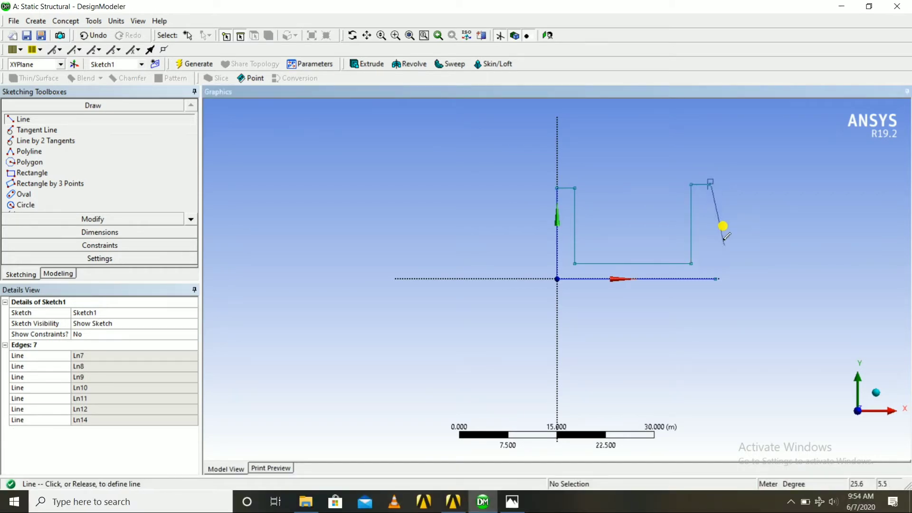
pyautogui.click(712, 278)
# Step: Trim the short piece of the base line that extends beyond the outer vertical edge
pyautogui.scroll(3, 713, 261)
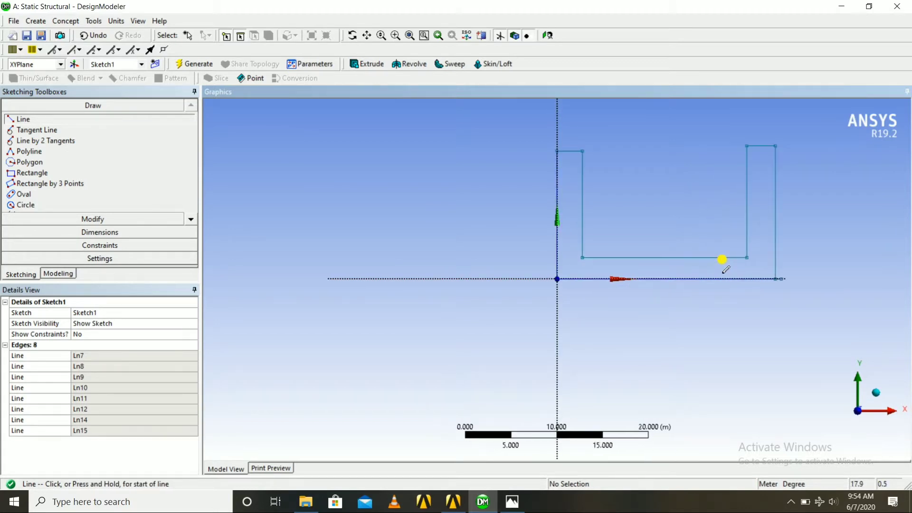
pyautogui.click(366, 35)
pyautogui.moveTo(465, 160); pyautogui.dragTo(267, 185)
pyautogui.scroll(2, 366, 217)
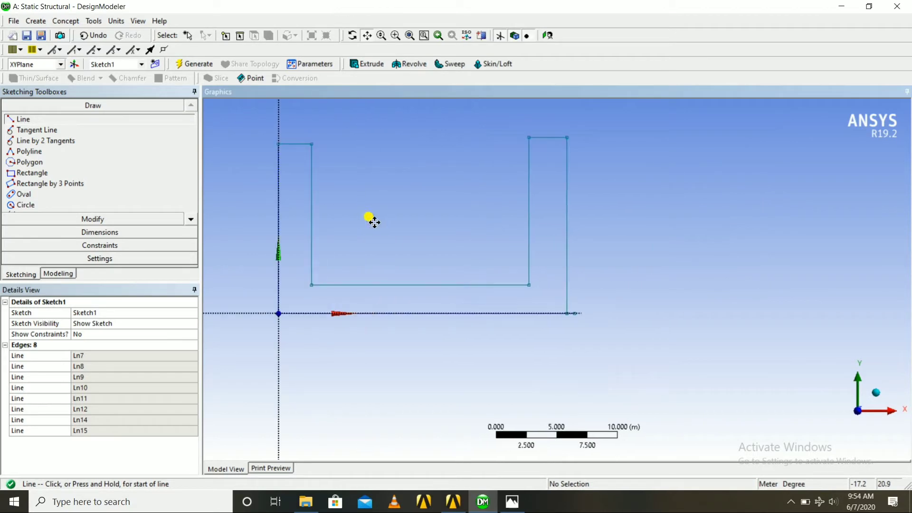
pyautogui.click(65, 218)
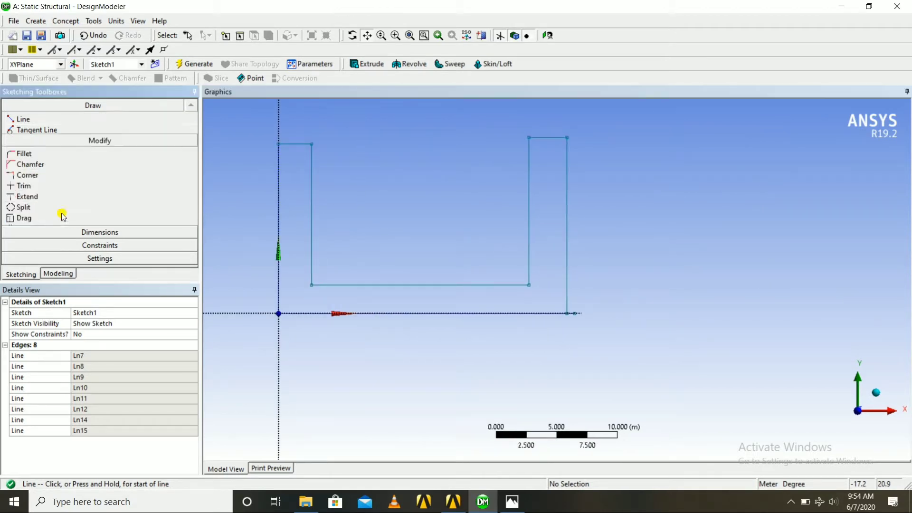
pyautogui.click(33, 165)
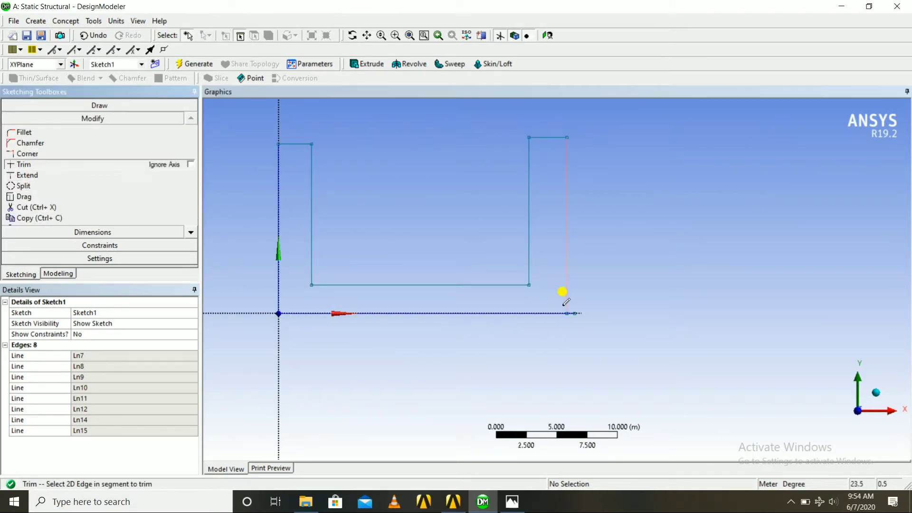
pyautogui.scroll(-2, 449, 244)
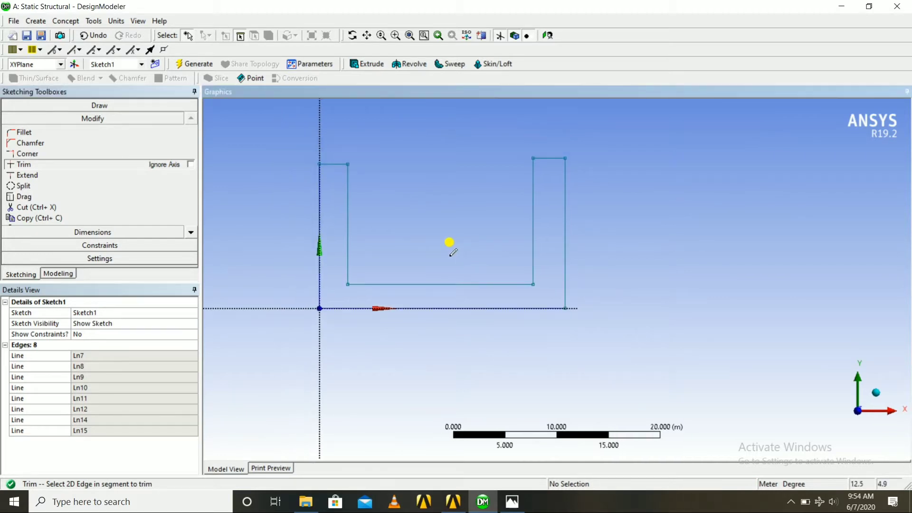
# Step: Dimension the length of the base line, placing the dimension below the profile
pyautogui.click(84, 232)
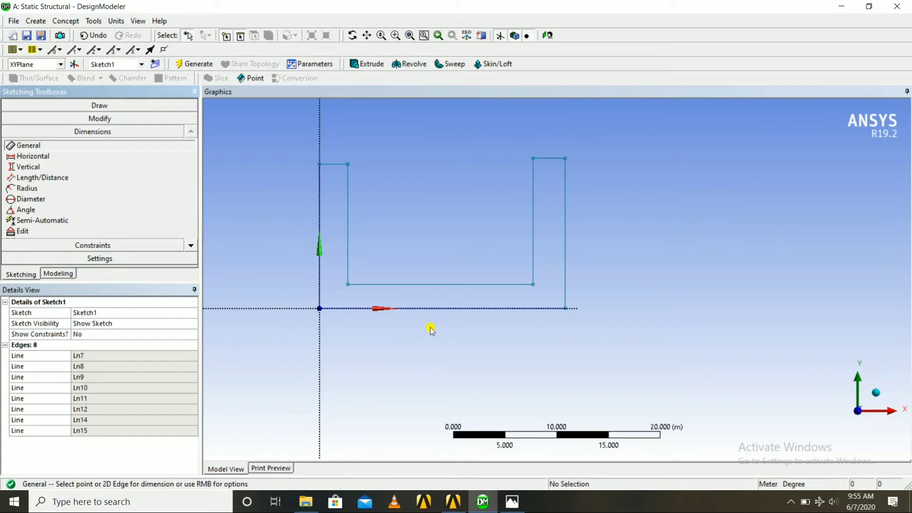
pyautogui.click(433, 309)
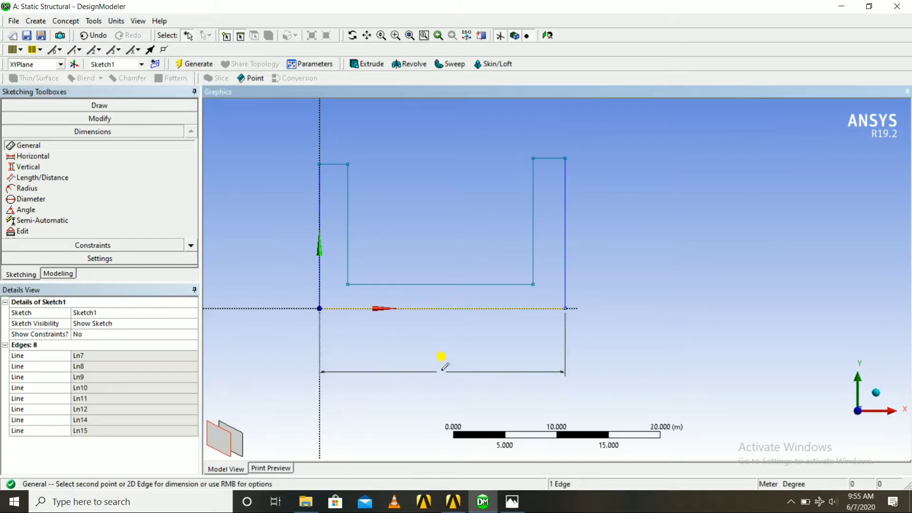
pyautogui.click(442, 373)
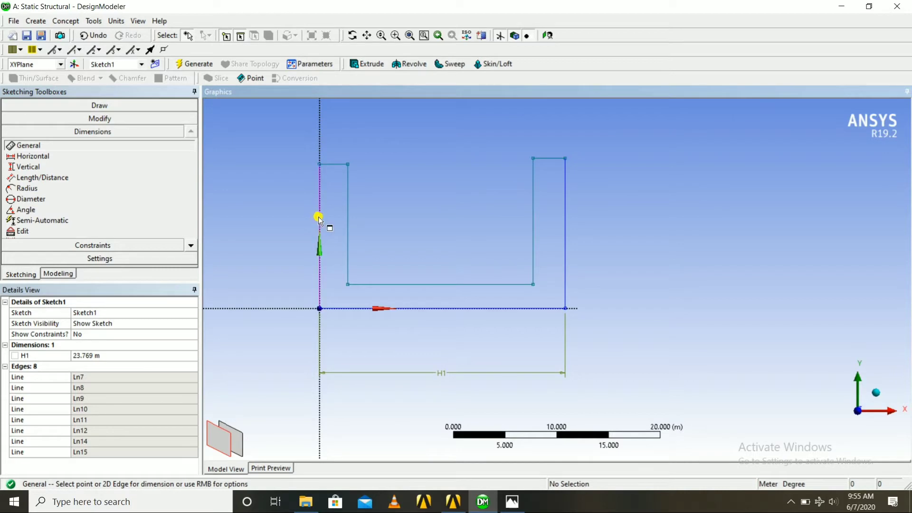
# Step: Dimension the top widths of both uprights and the height of the outer vertical edge away from the origin
pyautogui.click(339, 165)
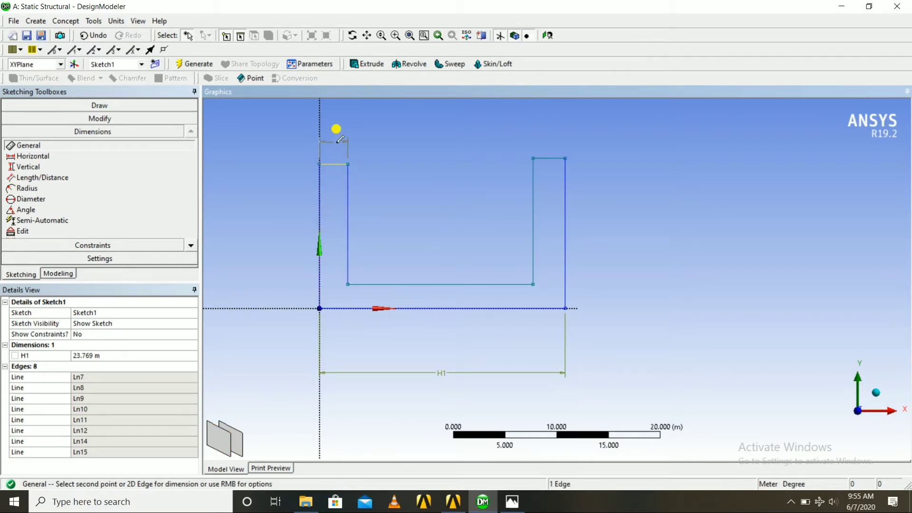
pyautogui.click(338, 123)
pyautogui.click(544, 158)
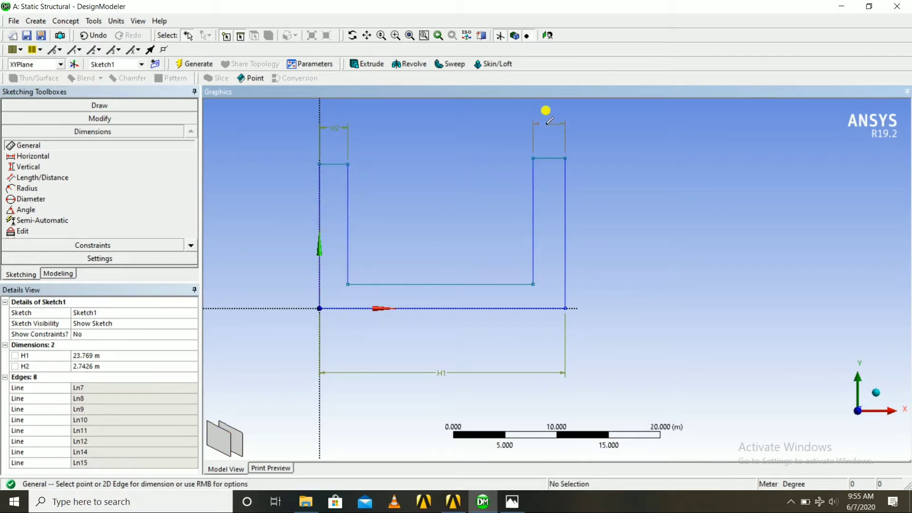
pyautogui.click(548, 131)
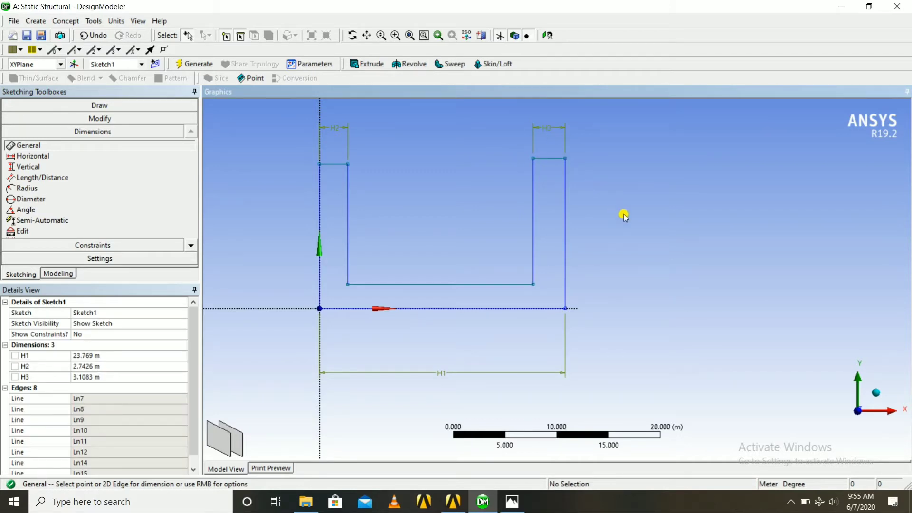
pyautogui.click(565, 227)
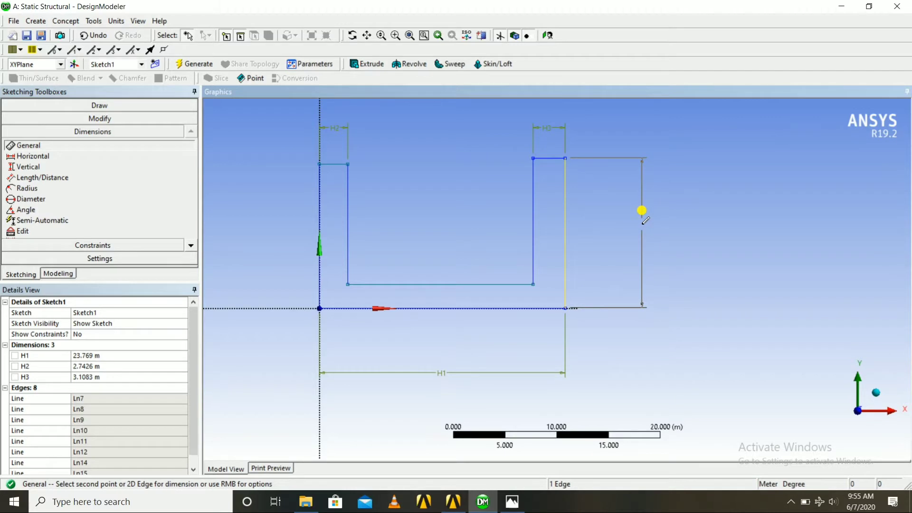
pyautogui.click(642, 225)
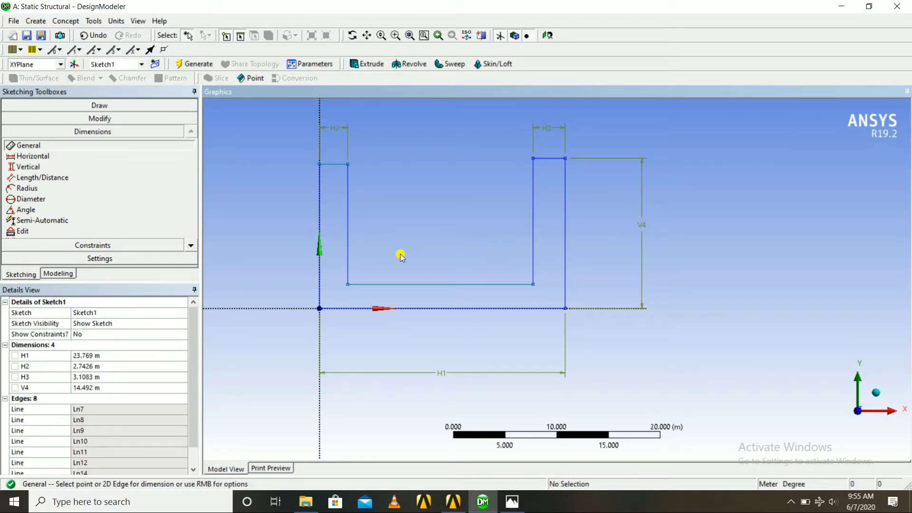
# Step: Set the base length dimension H1 to 2.5 m
pyautogui.click(80, 356)
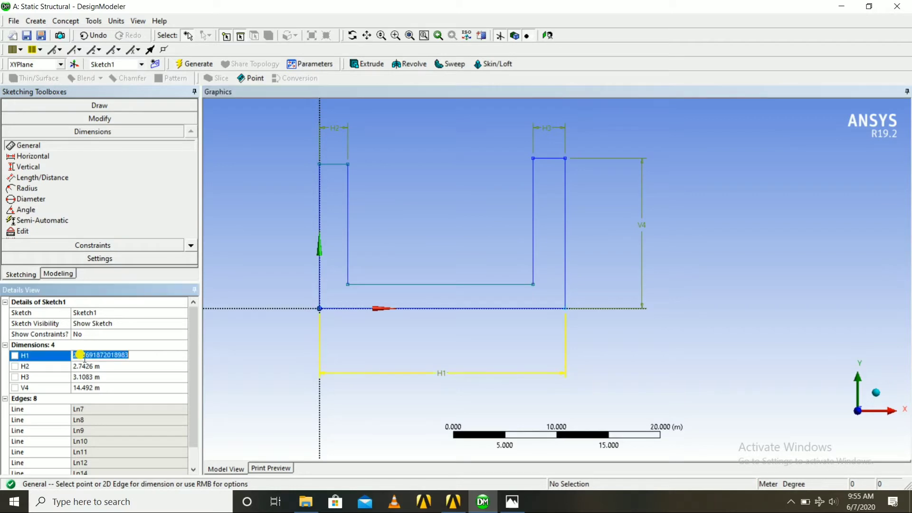
pyautogui.write('2')
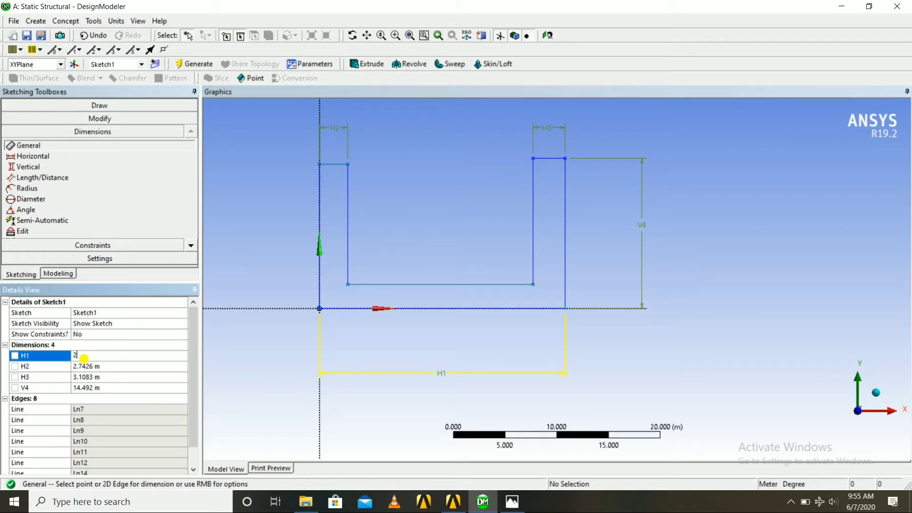
pyautogui.write('.5')
pyautogui.press('Return')
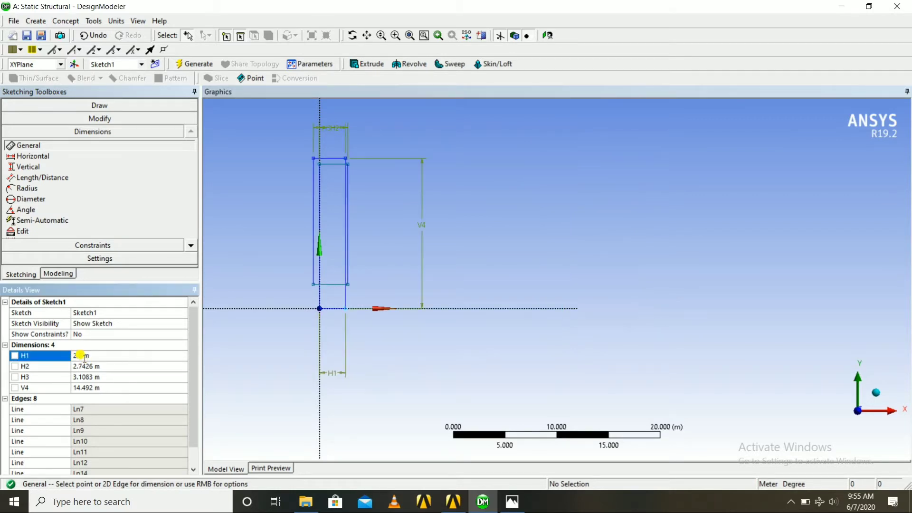
# Step: Set the top widths of both uprights, dimensions H2 and H3, to 0.38 m
pyautogui.click(82, 365)
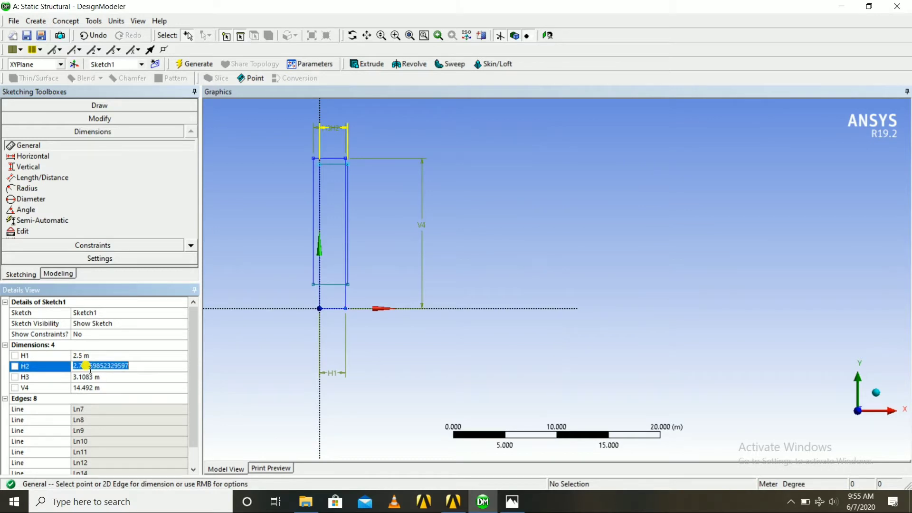
pyautogui.press('BackSpace')
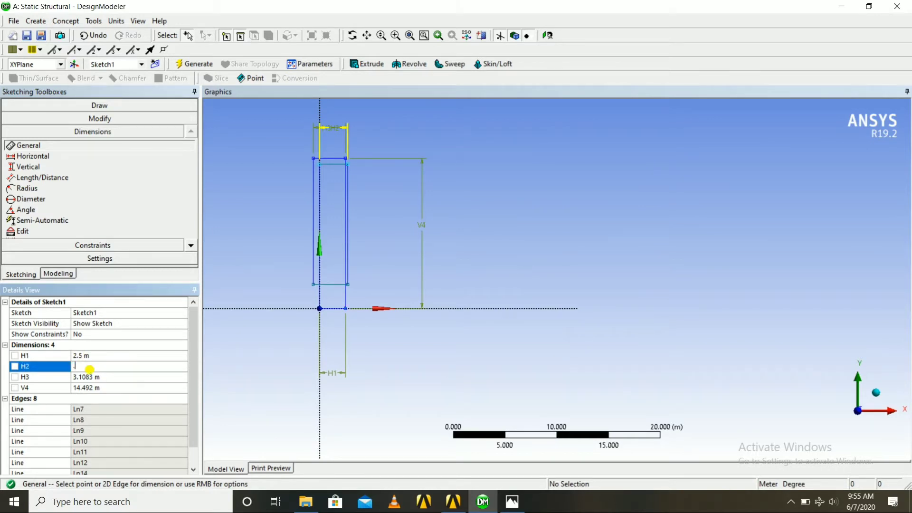
pyautogui.write('.38')
pyautogui.press('Return')
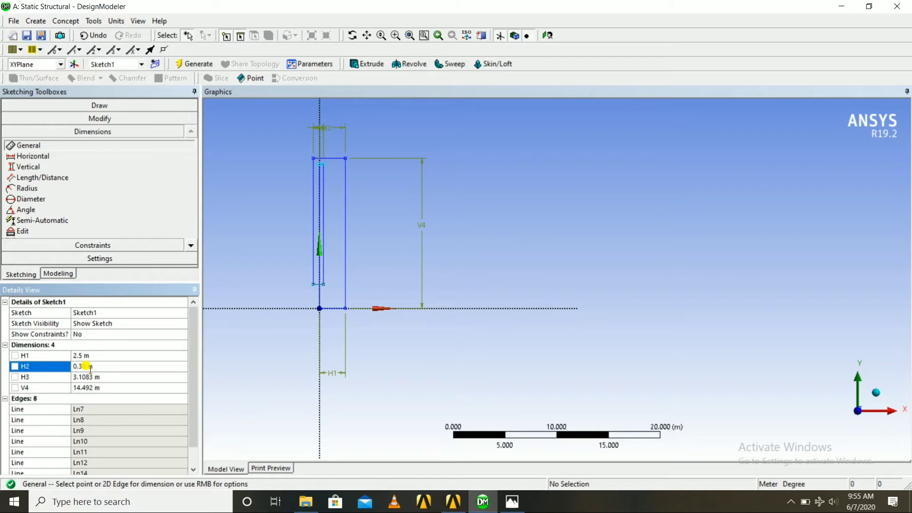
pyautogui.scroll(3, 313, 259)
pyautogui.scroll(-2, 312, 259)
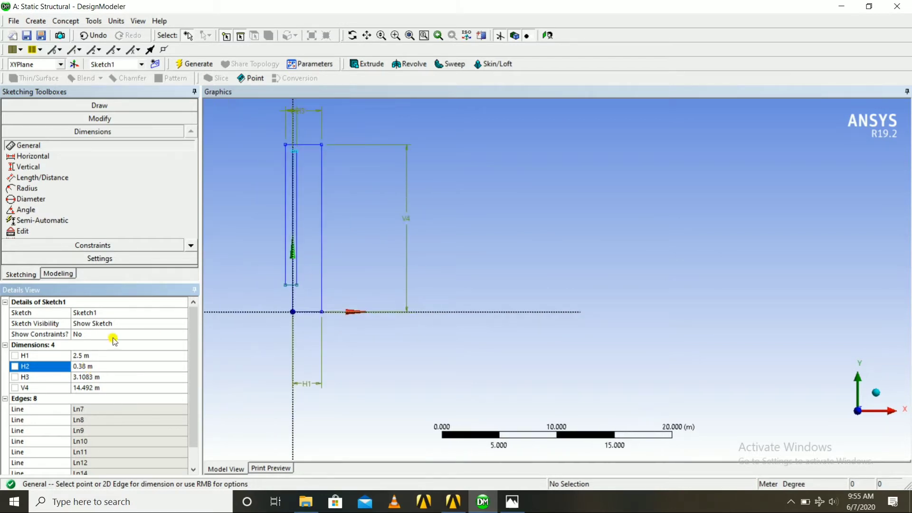
pyautogui.click(89, 377)
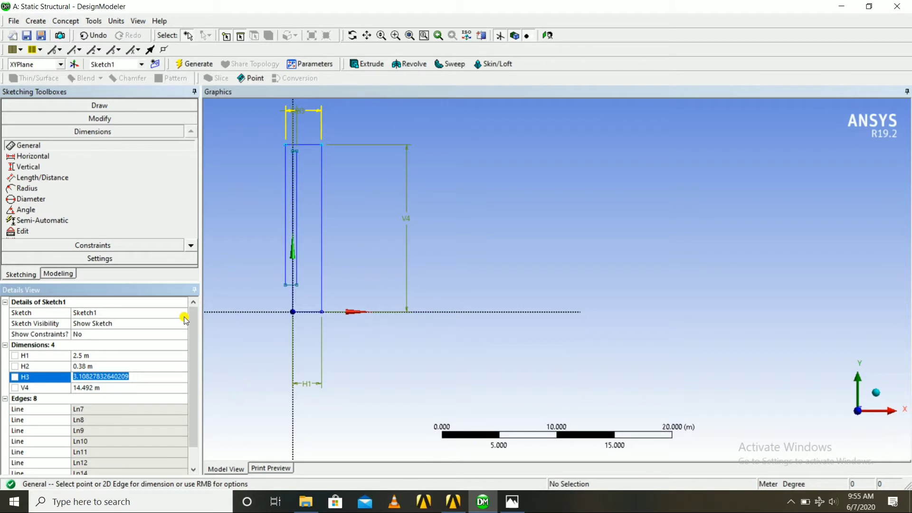
pyautogui.press('BackSpace')
pyautogui.press('Return')
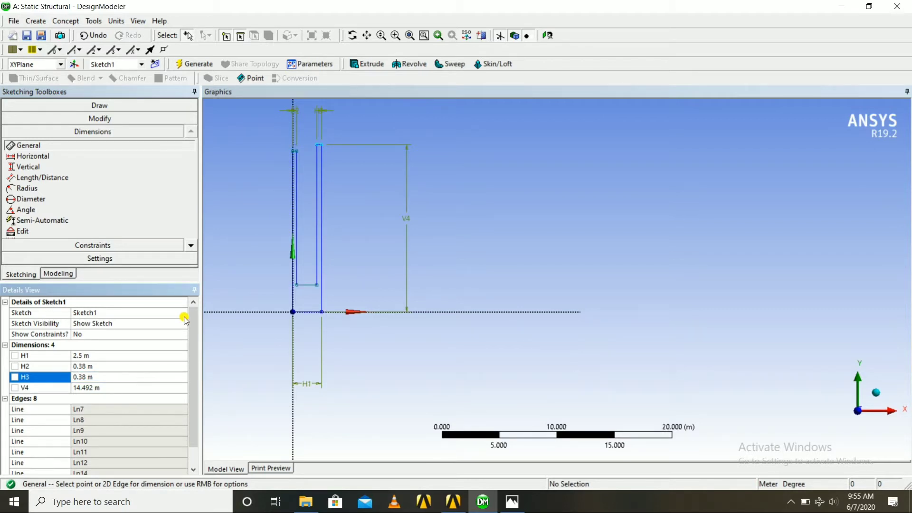
# Step: Set the outer vertical edge's height dimension V4 to 1.38 m
pyautogui.scroll(2, 280, 292)
pyautogui.scroll(-1, 282, 290)
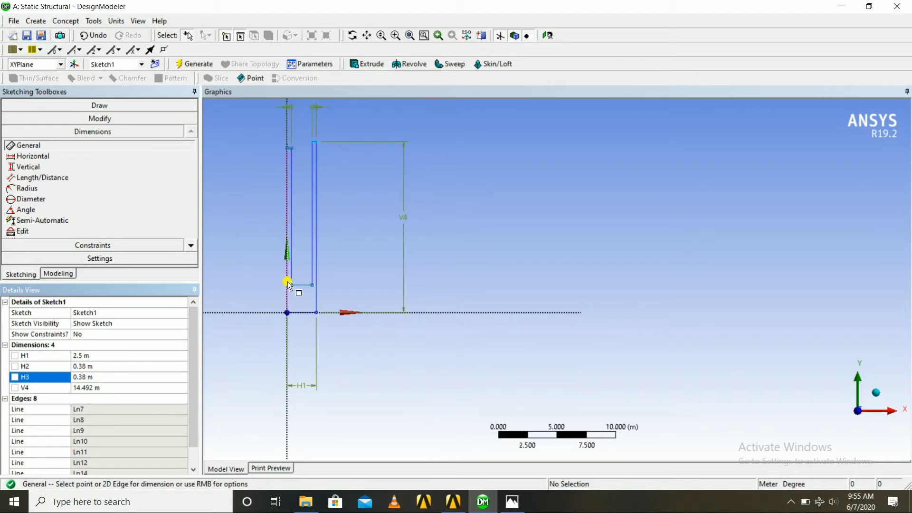
pyautogui.click(366, 38)
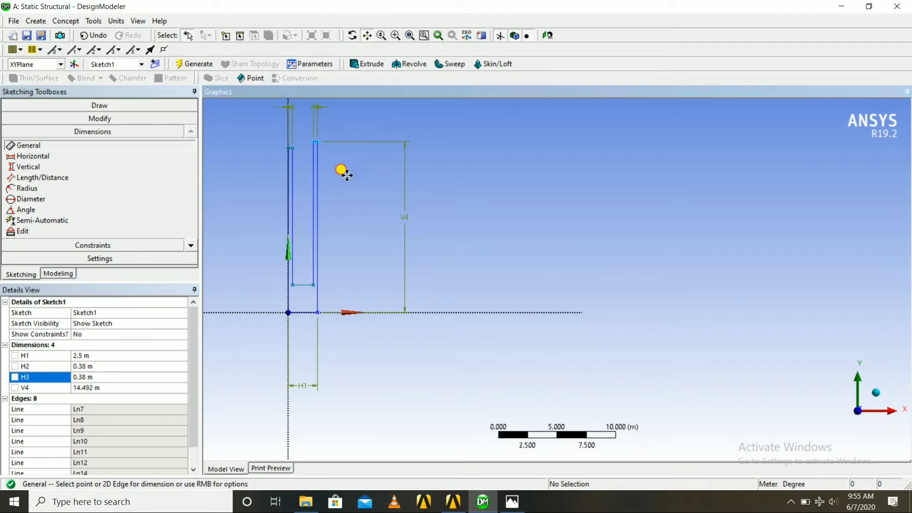
pyautogui.moveTo(346, 175); pyautogui.dragTo(522, 196)
pyautogui.scroll(3, 503, 214)
pyautogui.scroll(1, 500, 217)
pyautogui.scroll(-1, 500, 217)
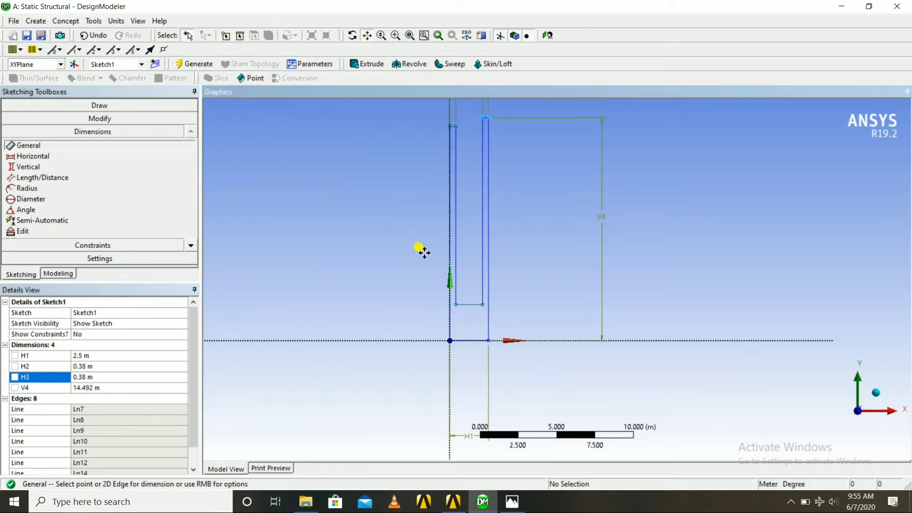
pyautogui.click(99, 387)
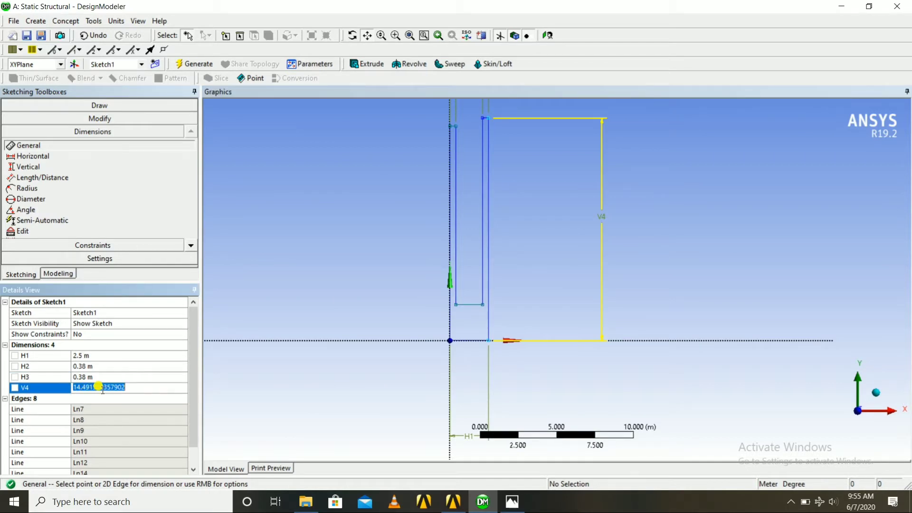
pyautogui.write('1')
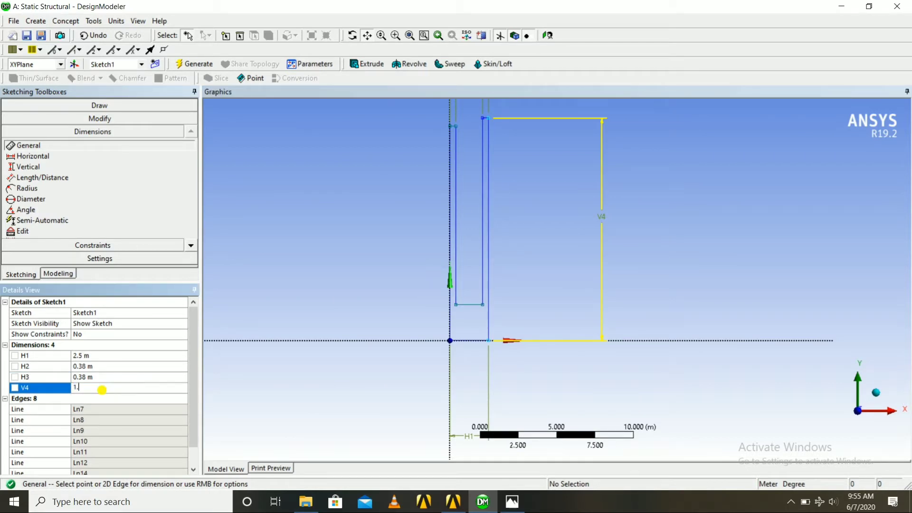
pyautogui.write('.38')
pyautogui.press('Return')
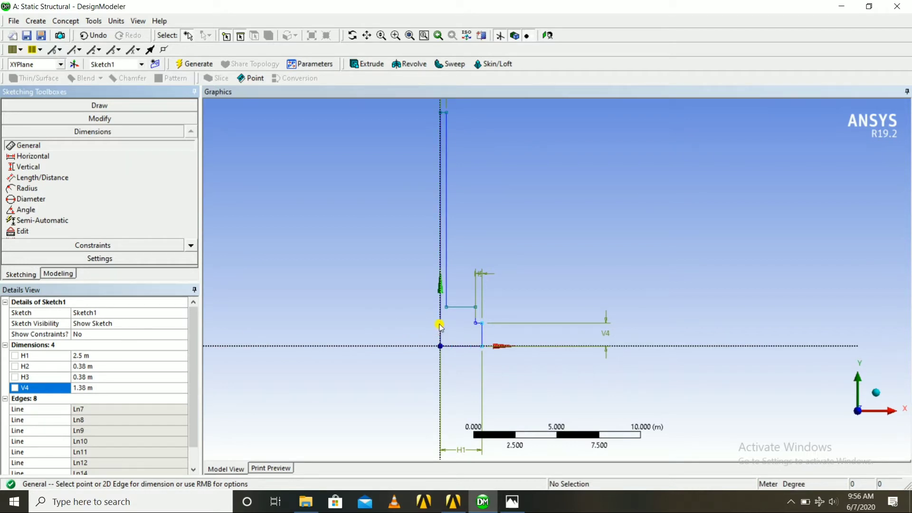
# Step: Dimension the height of the vertical edge lying on the Y axis and set it to 1.38 m
pyautogui.scroll(2, 427, 330)
pyautogui.click(392, 340)
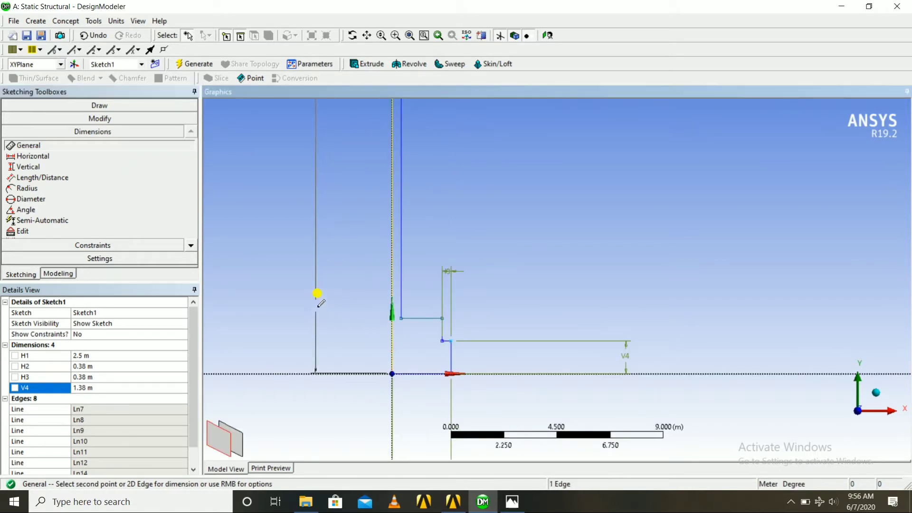
pyautogui.click(319, 301)
pyautogui.click(90, 398)
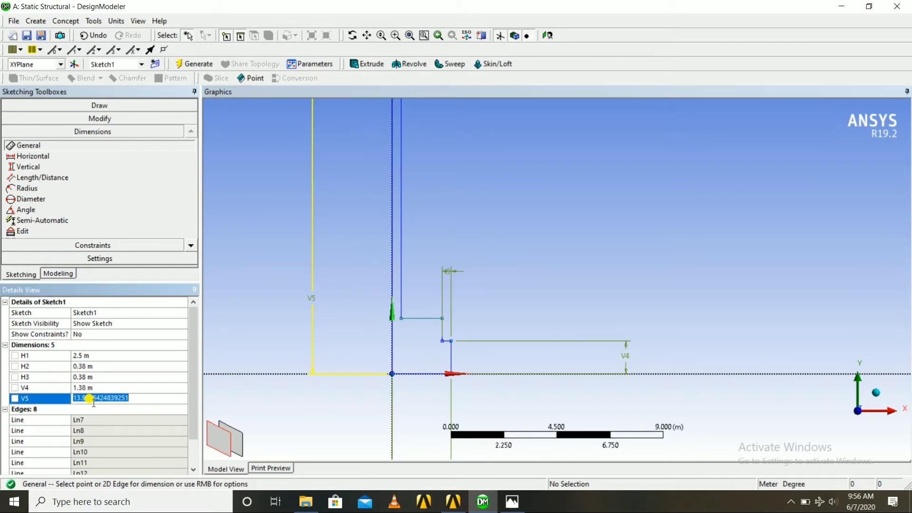
pyautogui.write('1.38')
pyautogui.press('Return')
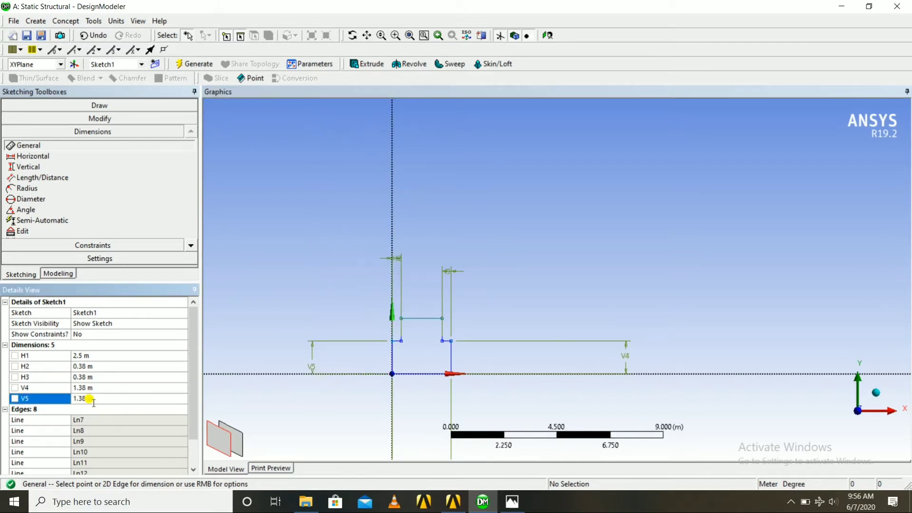
pyautogui.scroll(1, 378, 371)
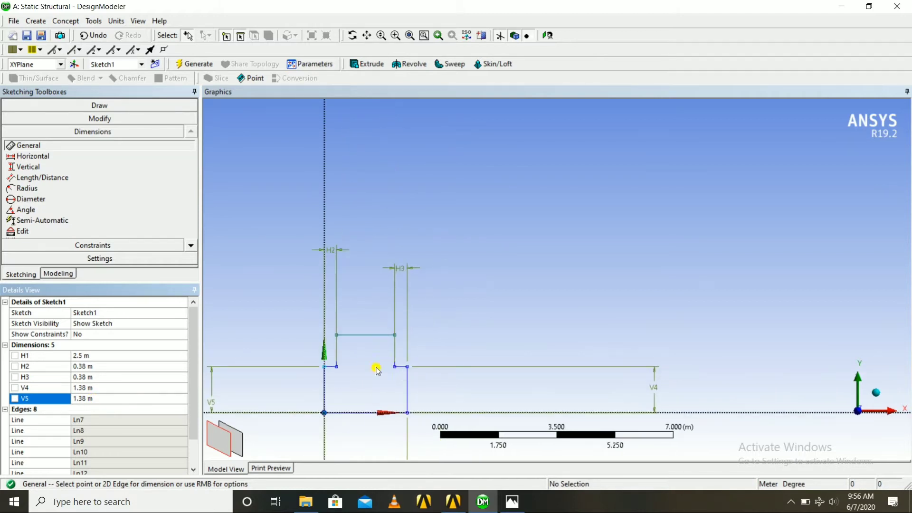
pyautogui.click(547, 36)
pyautogui.scroll(3, 497, 240)
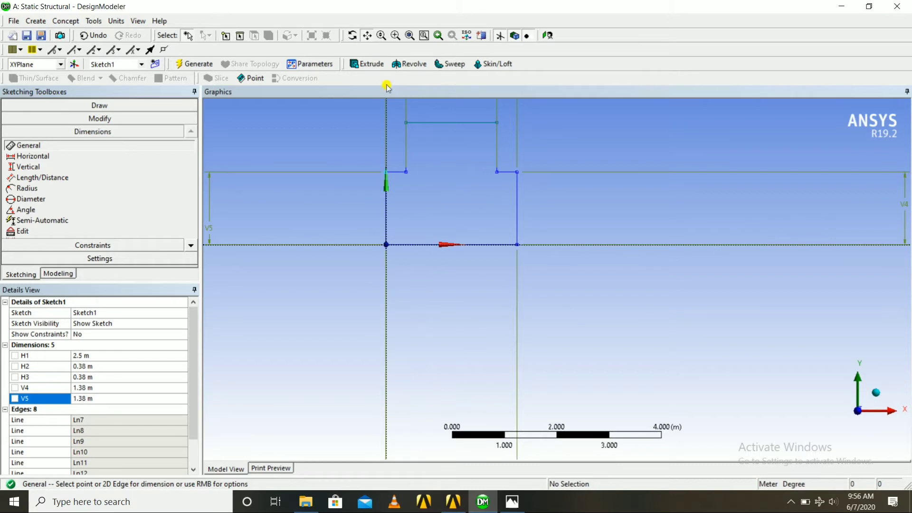
pyautogui.click(367, 36)
pyautogui.moveTo(420, 158); pyautogui.dragTo(437, 241)
pyautogui.scroll(1, 431, 232)
pyautogui.scroll(2, 437, 240)
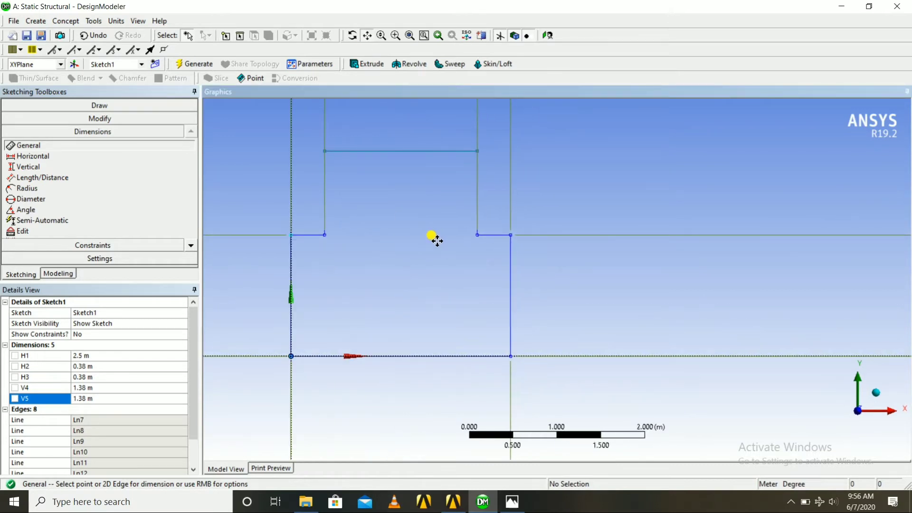
pyautogui.scroll(-2, 436, 240)
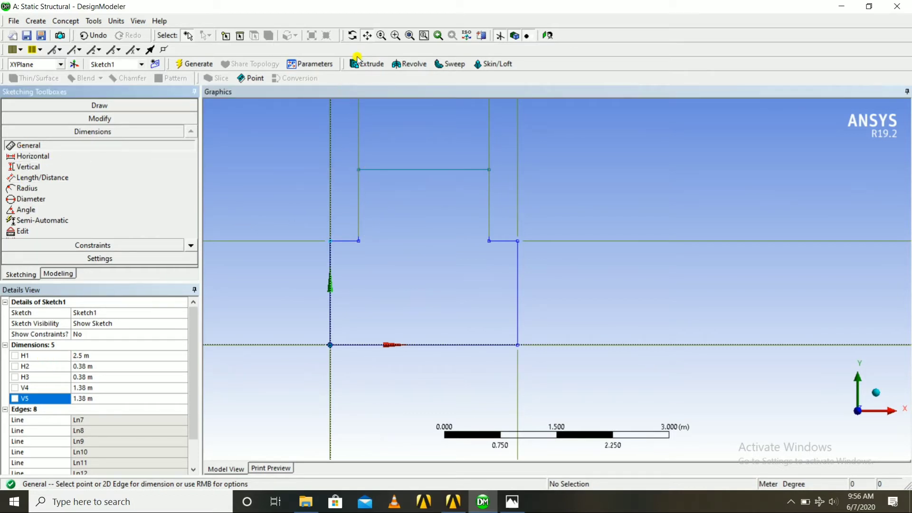
pyautogui.click(397, 169)
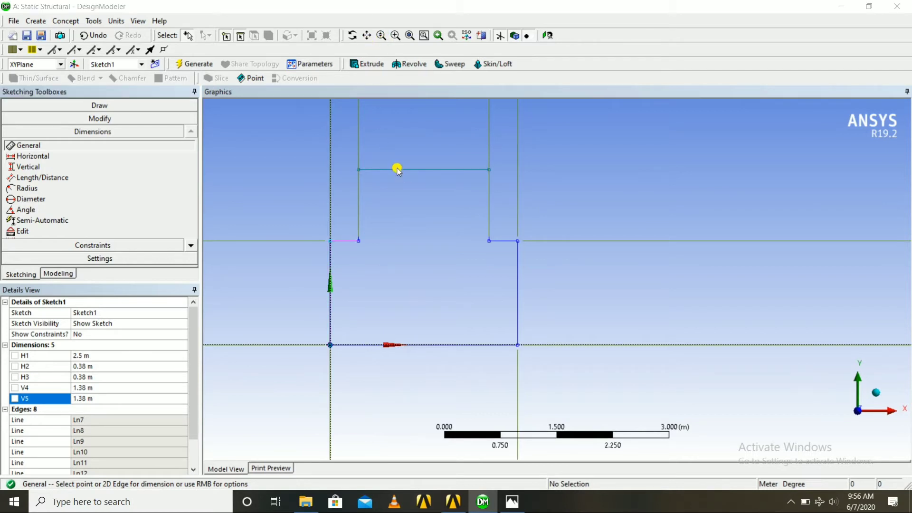
pyautogui.click(573, 223)
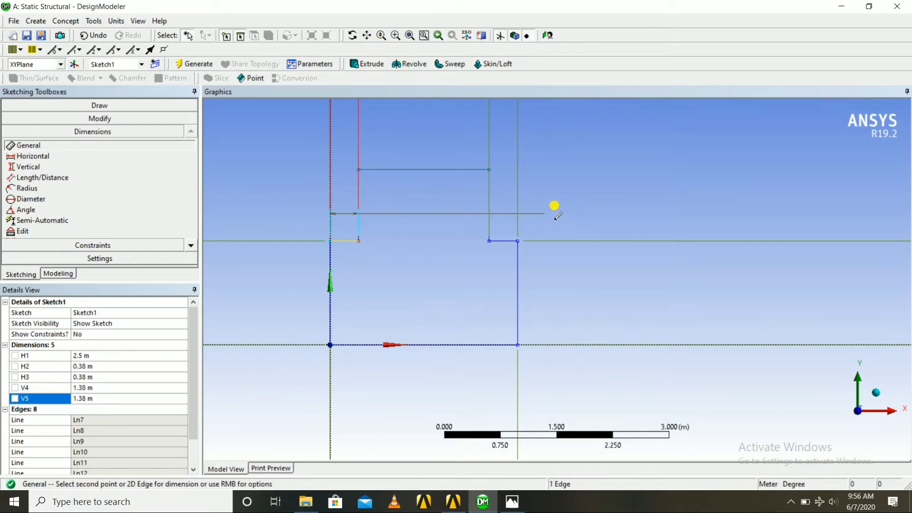
pyautogui.rightClick(443, 192)
pyautogui.click(464, 200)
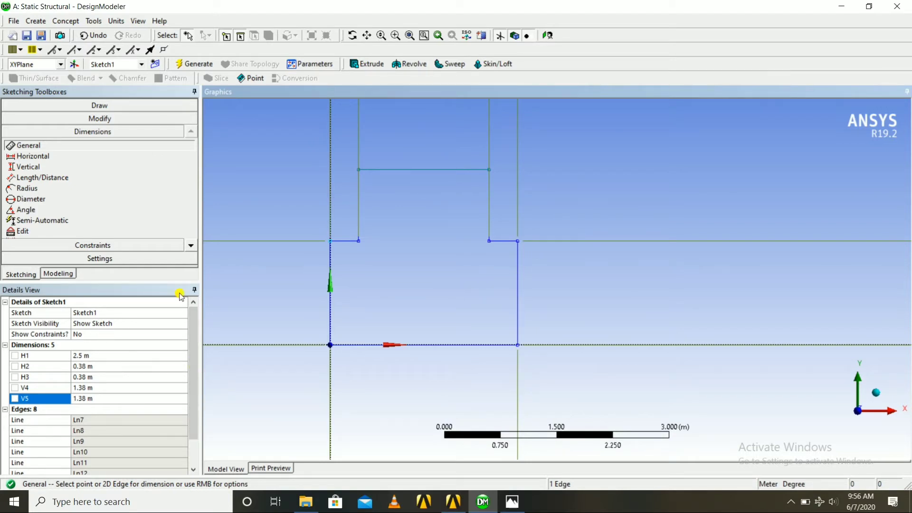
# Step: Dimension the distance from the origin to the inner horizontal line between the uprights and set it to 0.38 m
pyautogui.click(330, 346)
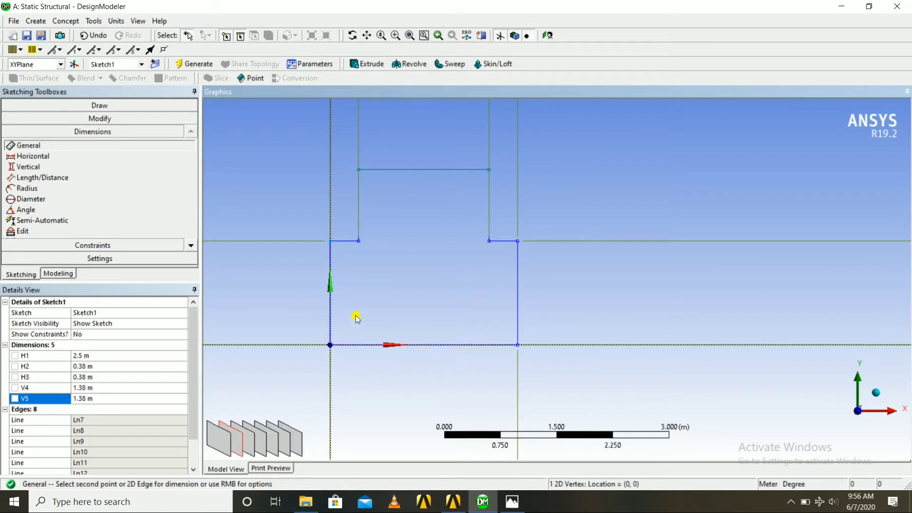
pyautogui.click(417, 169)
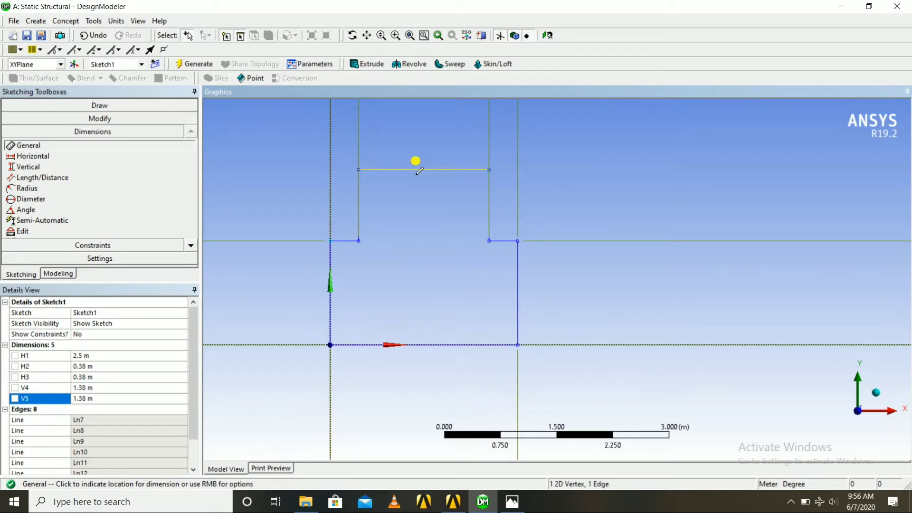
pyautogui.click(279, 263)
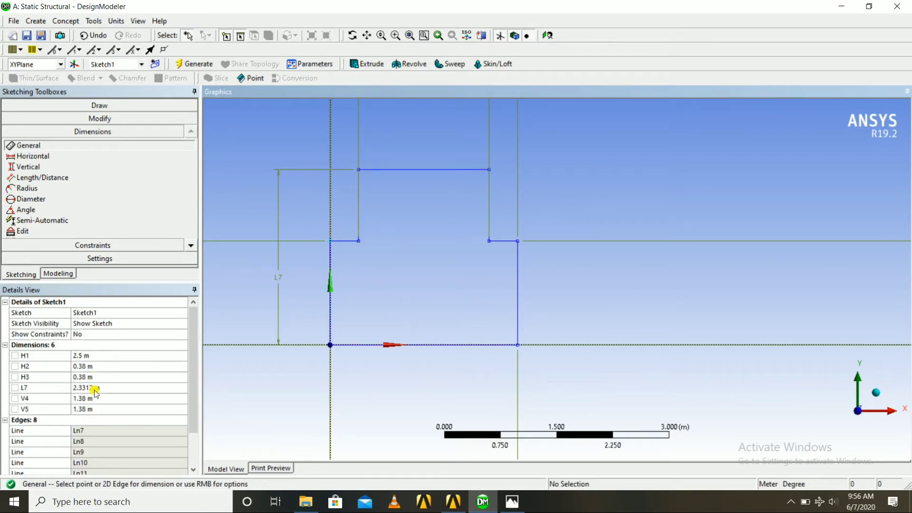
pyautogui.click(92, 387)
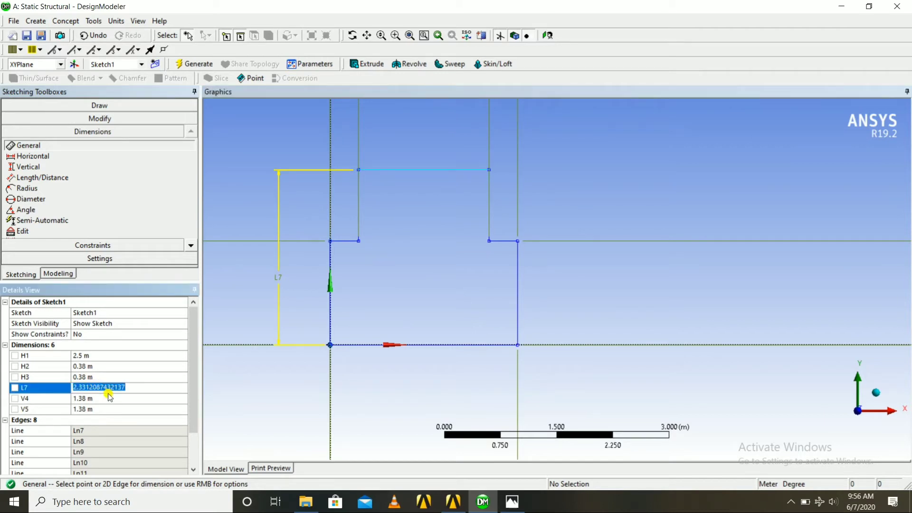
pyautogui.press('BackSpace')
pyautogui.write('.3')
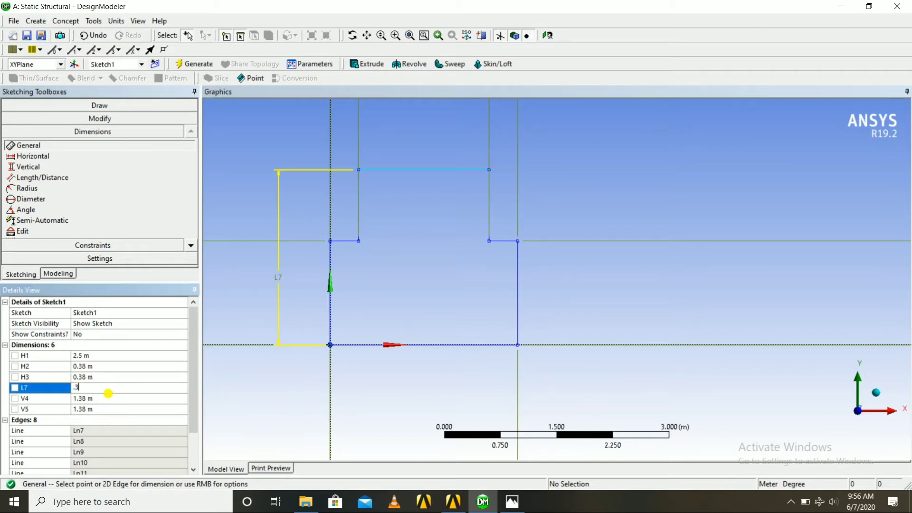
pyautogui.write('8')
pyautogui.press('Return')
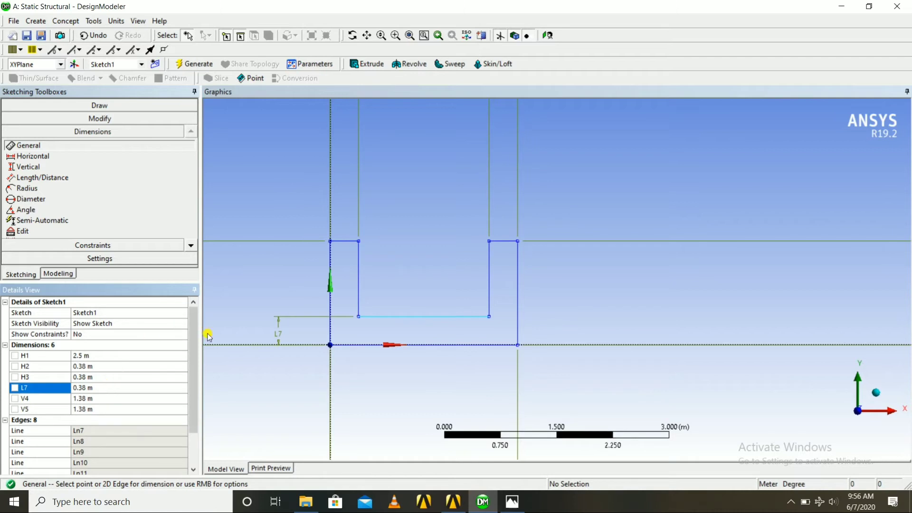
# Step: Extrude Sketch1 as added material in the Reversed direction with a depth of 1.75 m and generate the body
pyautogui.scroll(1, 350, 319)
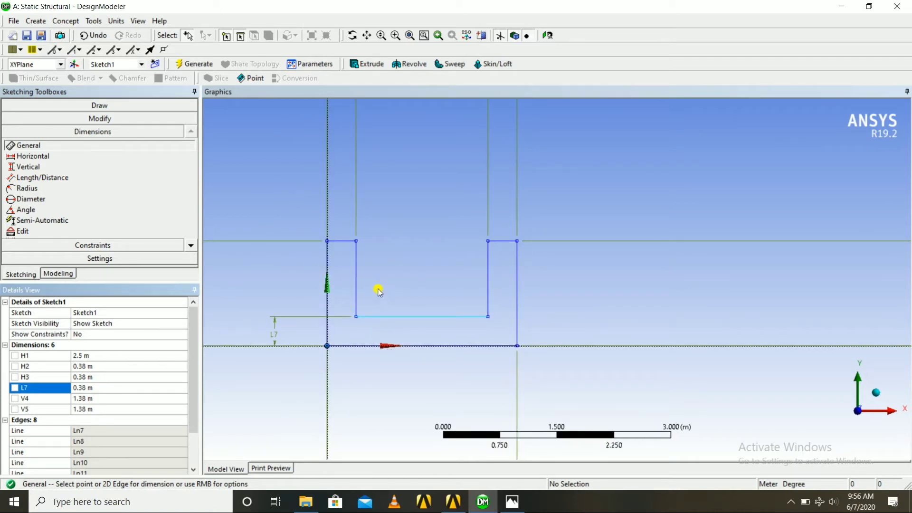
pyautogui.click(370, 64)
pyautogui.click(87, 345)
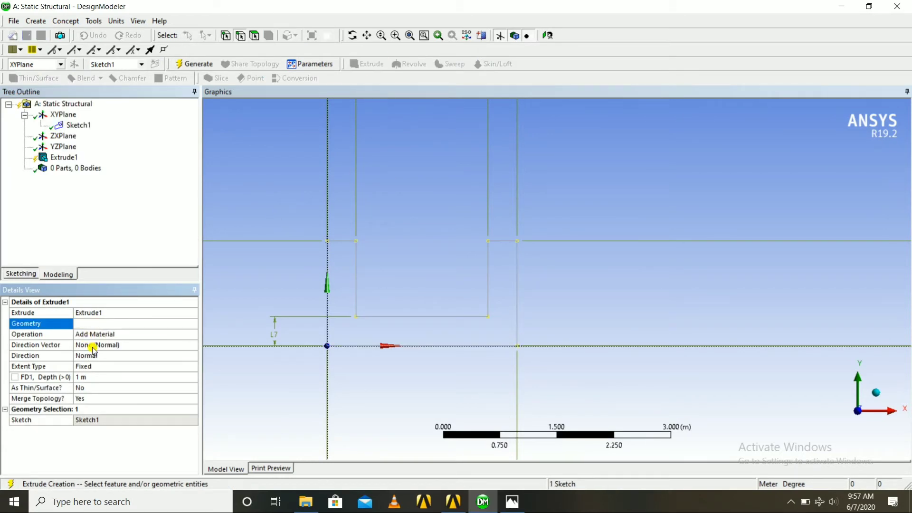
pyautogui.click(88, 355)
pyautogui.click(191, 357)
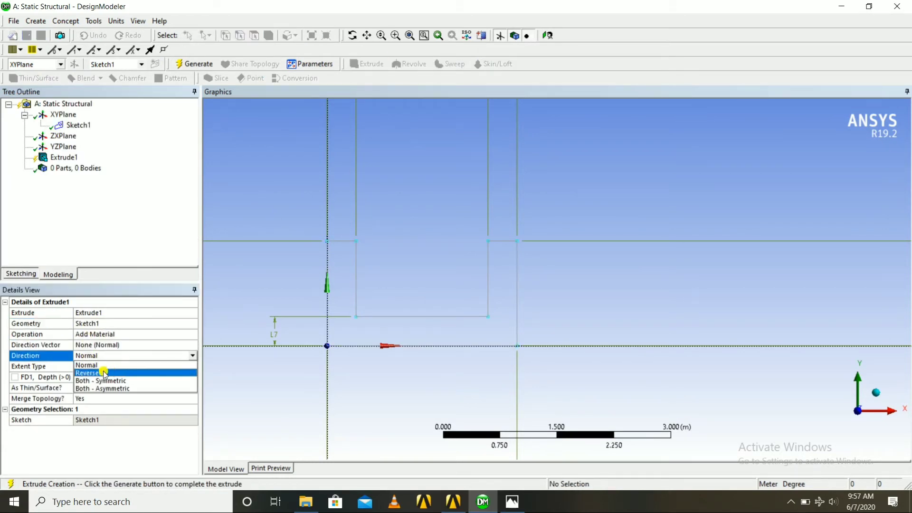
pyautogui.click(95, 374)
pyautogui.click(91, 378)
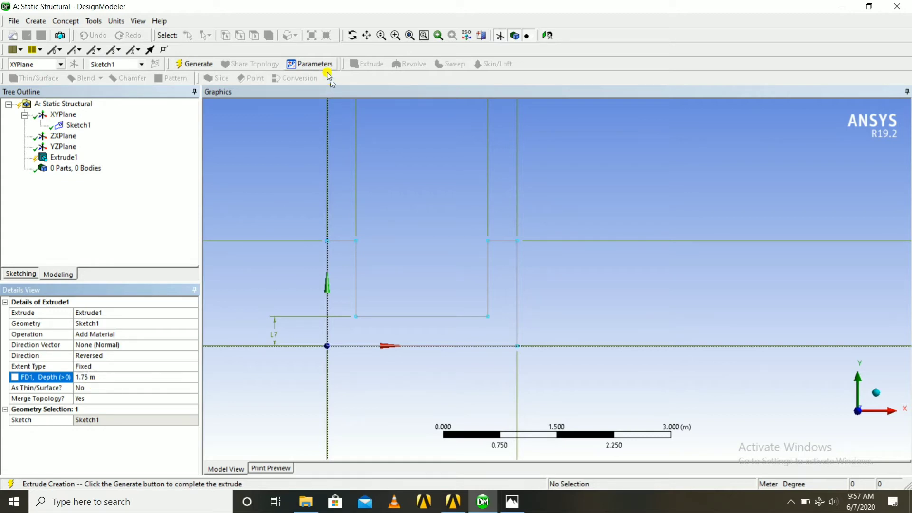
pyautogui.click(194, 64)
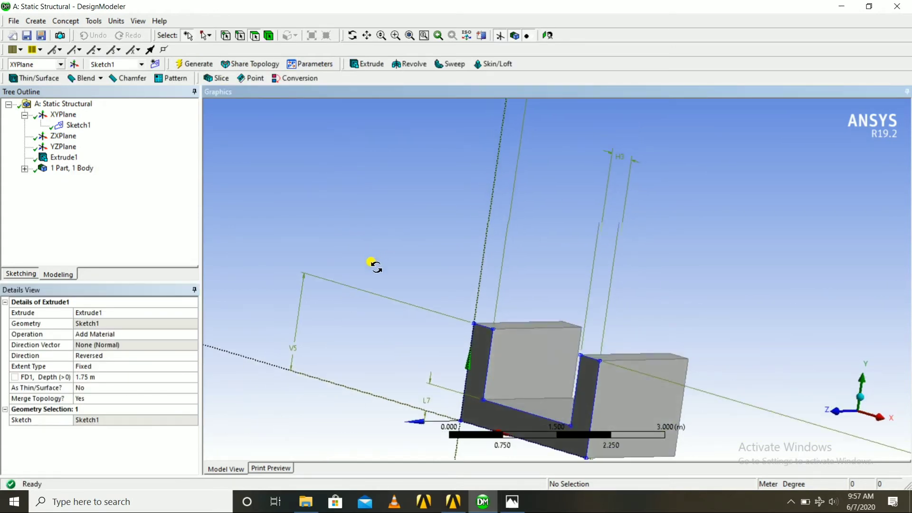
# Step: Make the YZ plane the active plane and look at it face-on
pyautogui.click(367, 35)
pyautogui.moveTo(580, 321); pyautogui.dragTo(517, 249)
pyautogui.moveTo(518, 249); pyautogui.dragTo(536, 237, button='middle')
pyautogui.click(63, 147)
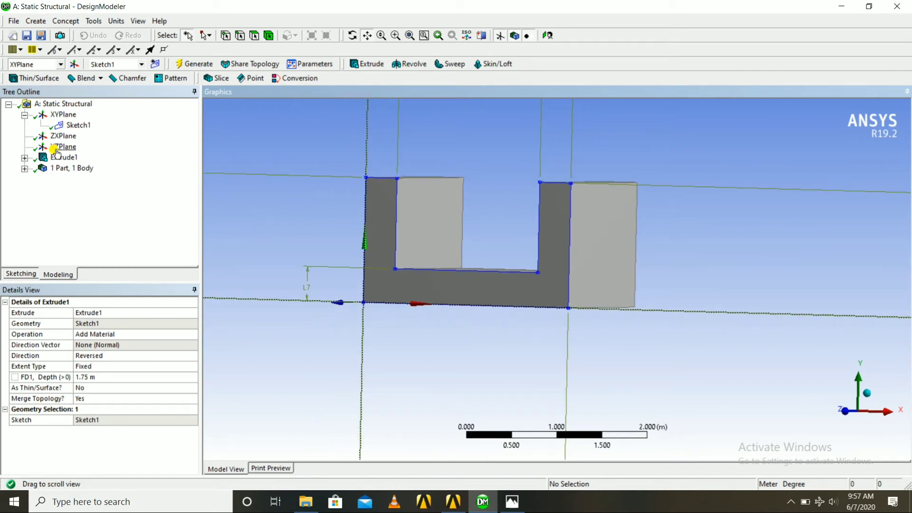
pyautogui.click(547, 36)
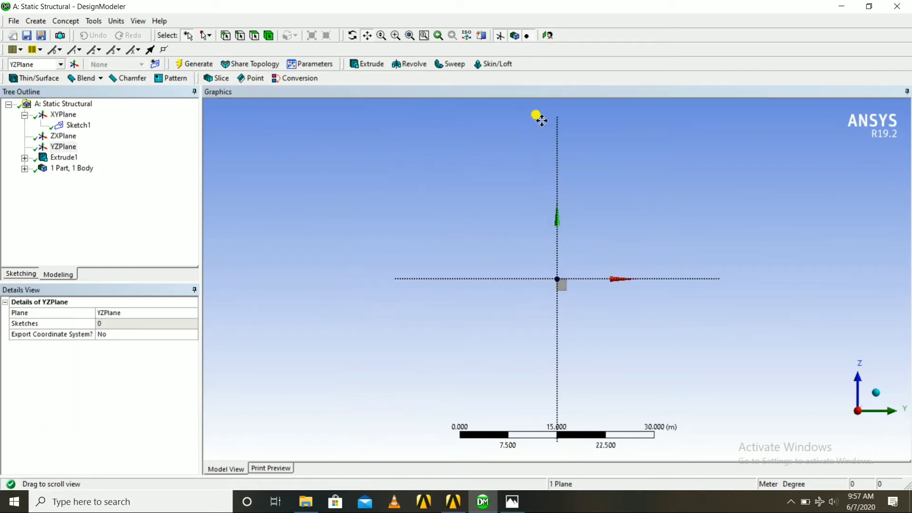
pyautogui.scroll(3, 548, 206)
pyautogui.scroll(5, 575, 228)
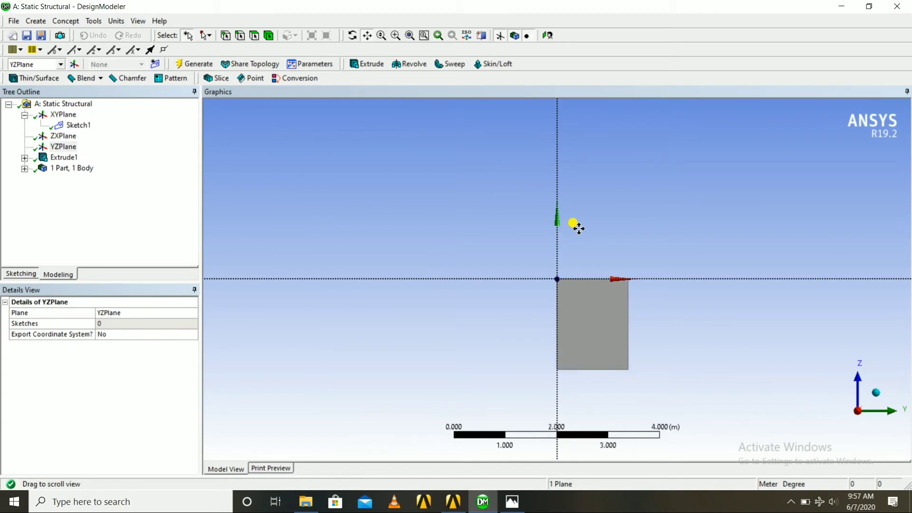
# Step: Check the channel's orientation, restore the face-on view of the YZ plane, and switch to sketching on it
pyautogui.keyDown('ctrl'); pyautogui.moveTo(577, 226); pyautogui.dragTo(458, 151, button='middle'); pyautogui.keyUp('ctrl')
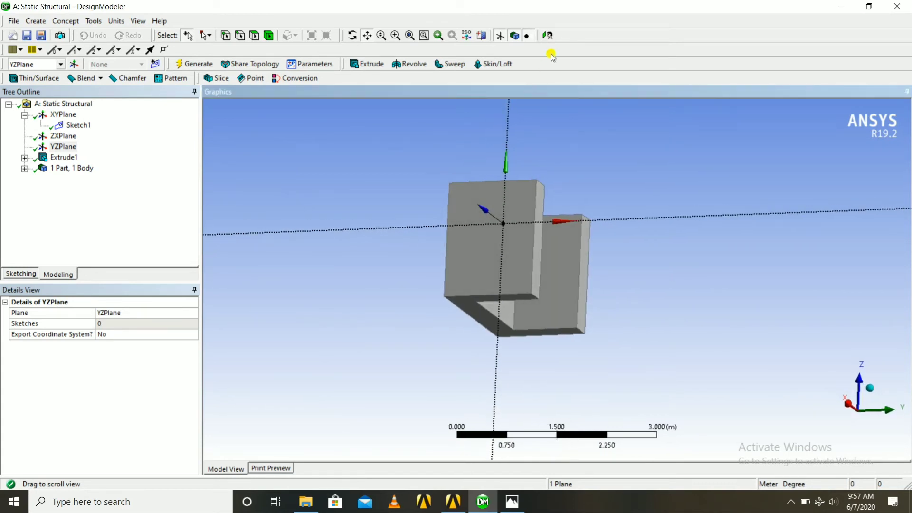
pyautogui.click(547, 36)
pyautogui.scroll(10, 555, 233)
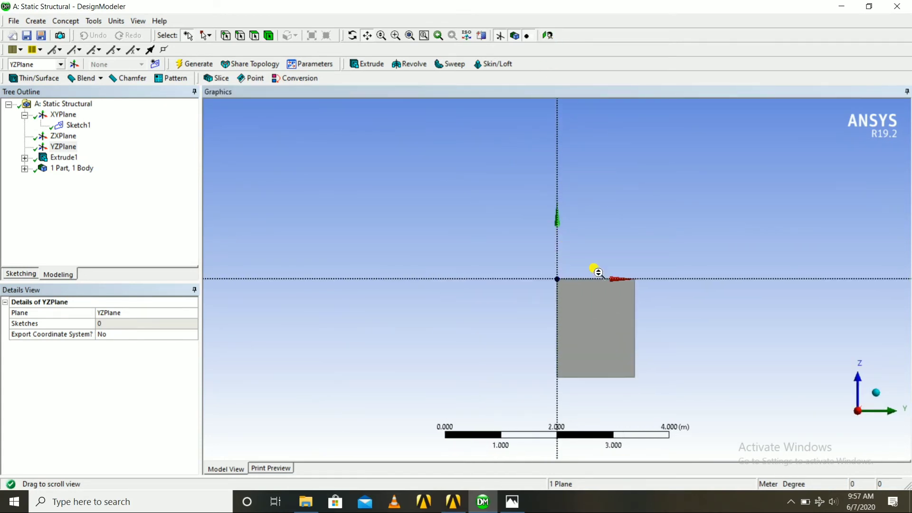
pyautogui.keyDown('ctrl'); pyautogui.moveTo(602, 279); pyautogui.dragTo(494, 203, button='middle'); pyautogui.keyUp('ctrl')
pyautogui.scroll(1, 491, 203)
pyautogui.scroll(1, 490, 201)
pyautogui.moveTo(483, 198)
pyautogui.mouseDown()
pyautogui.moveTo(437, 193)
pyautogui.moveTo(439, 210)
pyautogui.moveTo(495, 192)
pyautogui.moveTo(474, 199)
pyautogui.mouseUp()
pyautogui.click(547, 35)
pyautogui.scroll(5, 552, 254)
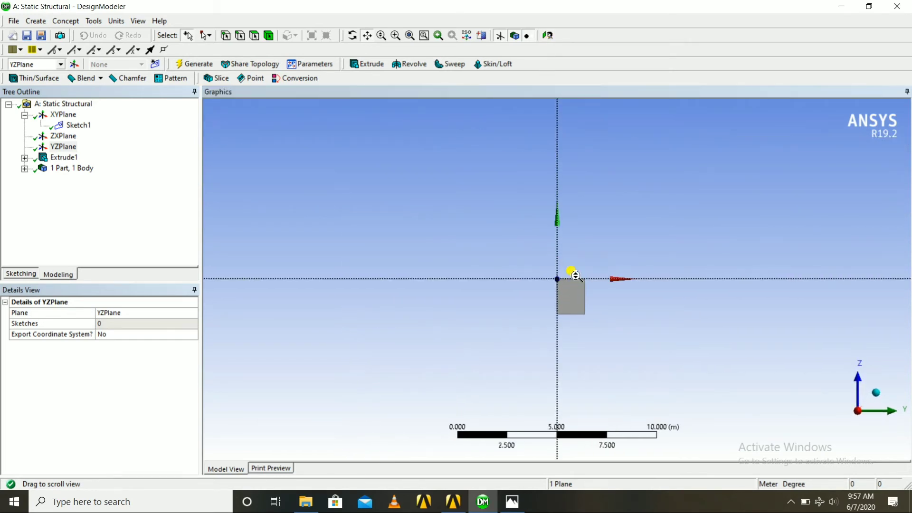
pyautogui.moveTo(583, 280); pyautogui.dragTo(520, 229)
pyautogui.scroll(5, 520, 235)
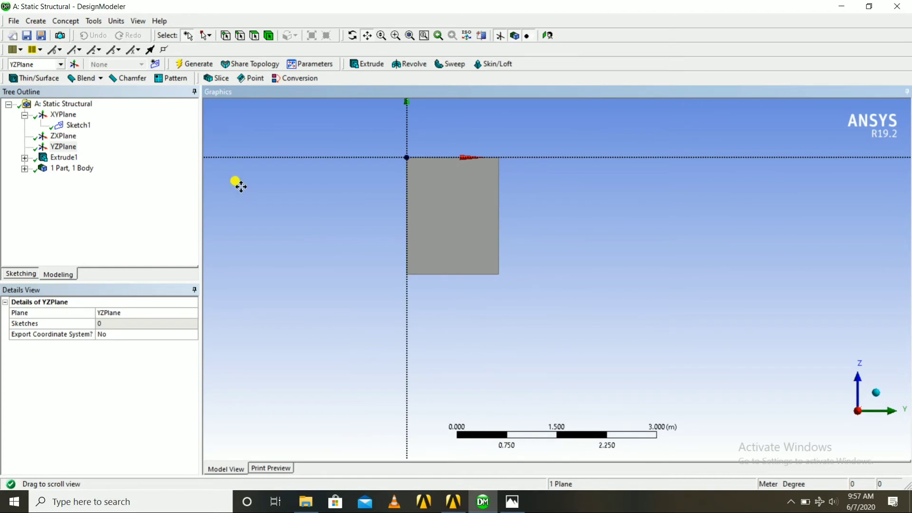
pyautogui.click(19, 274)
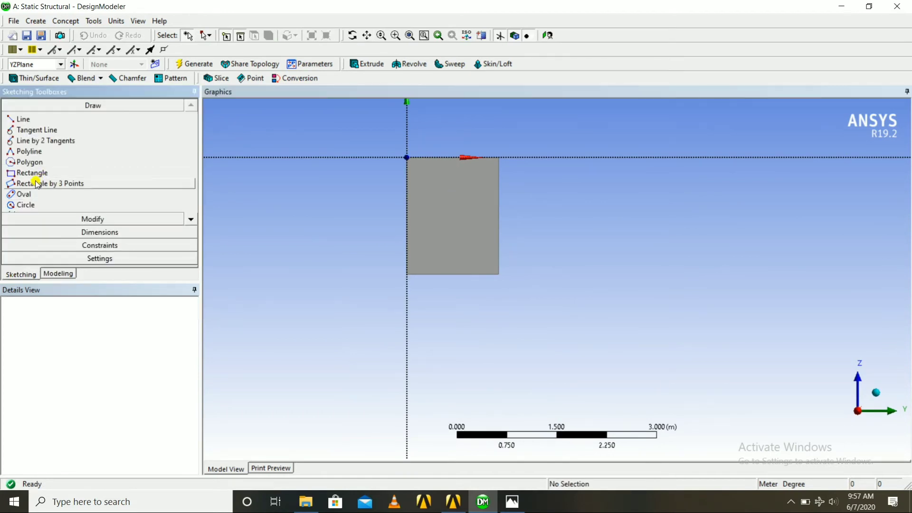
# Step: Draw a circle about 0.53 m in diameter on the channel's side face and dimension its diameter
pyautogui.click(26, 205)
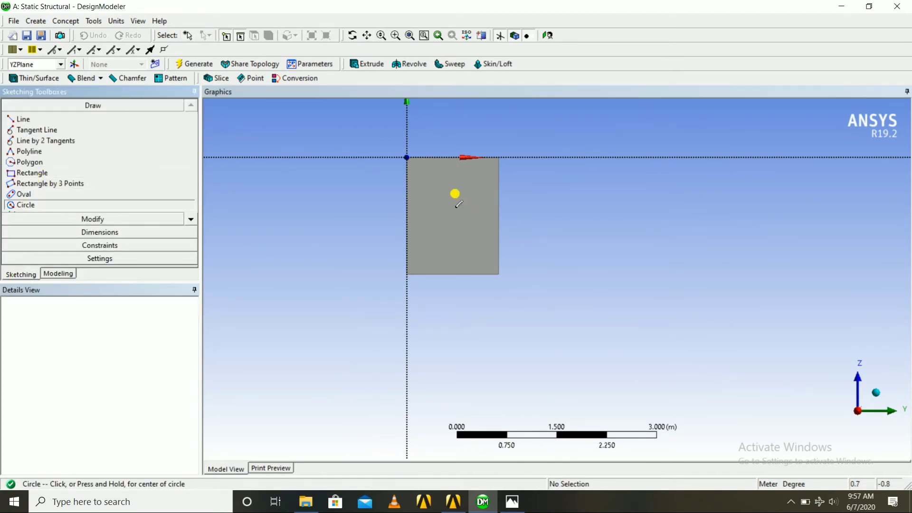
pyautogui.click(448, 205)
pyautogui.click(451, 222)
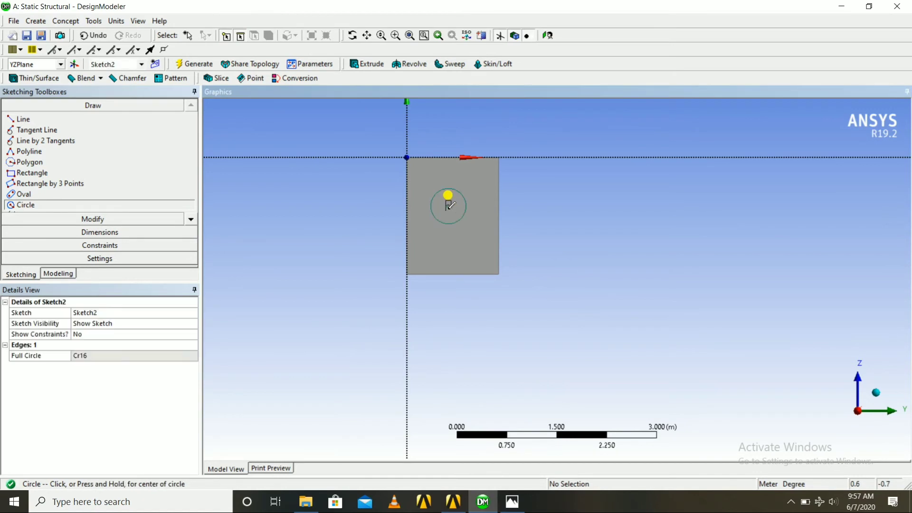
pyautogui.click(79, 232)
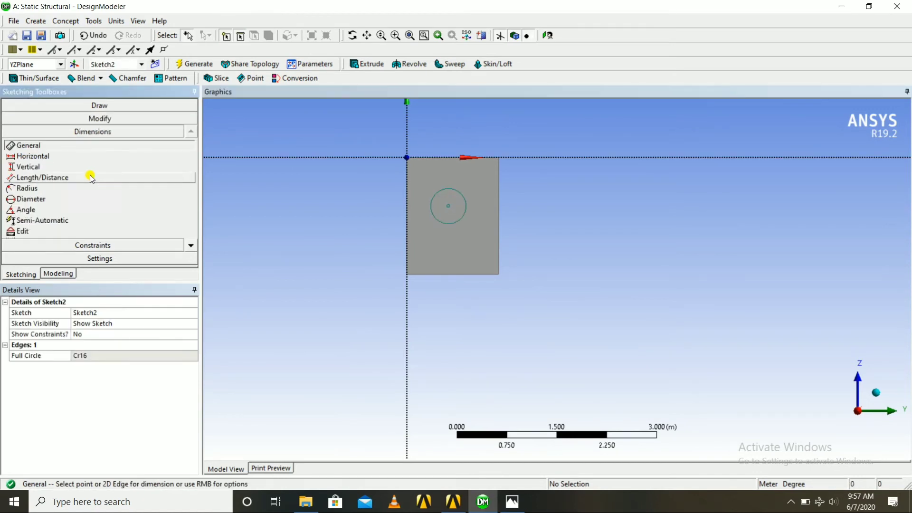
pyautogui.click(448, 190)
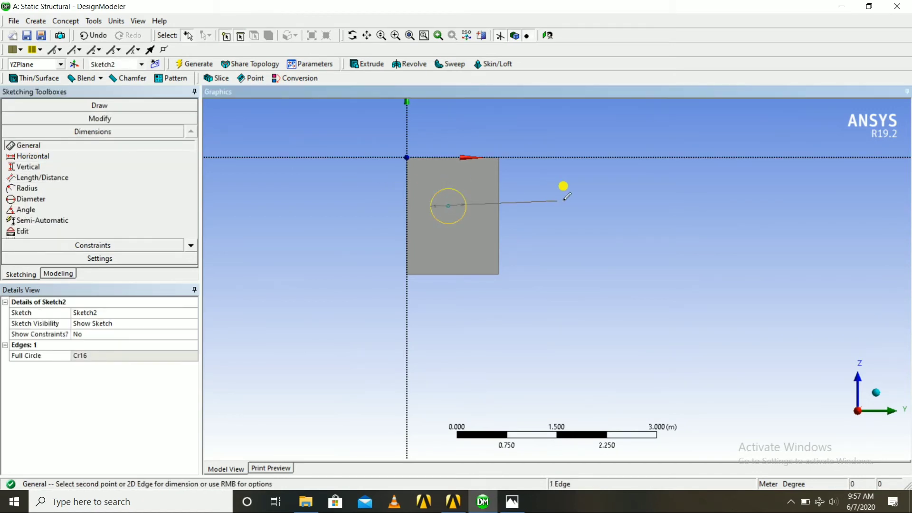
pyautogui.click(594, 189)
# Step: Dimension the circle centre's horizontal distance from the vertical axis and its vertical distance from the horizontal axis
pyautogui.scroll(2, 391, 199)
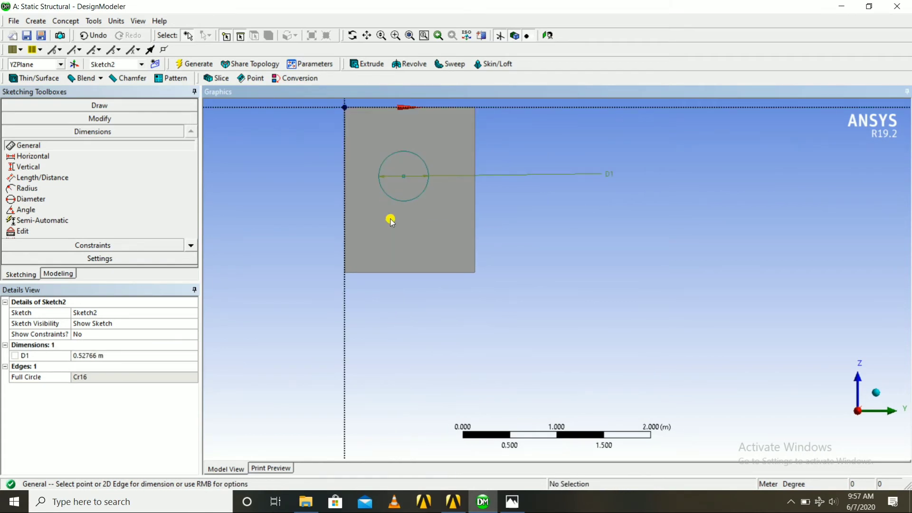
pyautogui.scroll(-1, 410, 216)
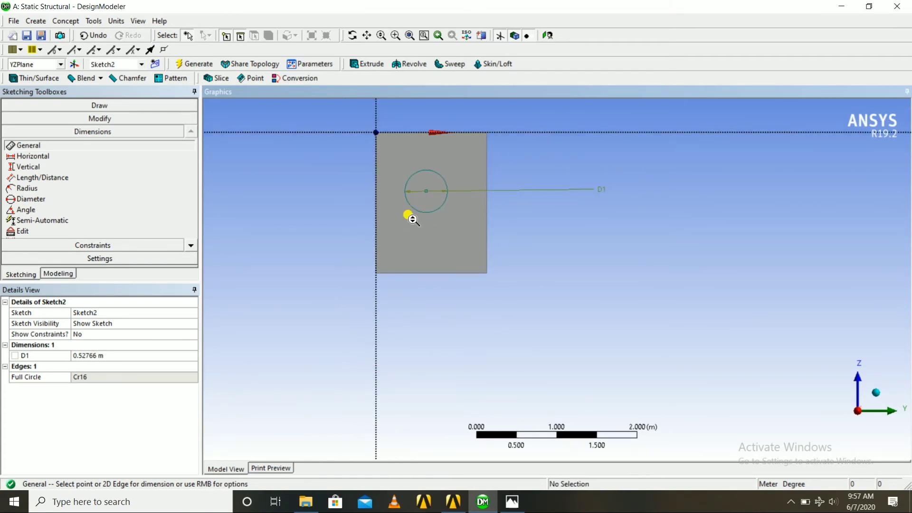
pyautogui.click(426, 192)
pyautogui.click(376, 183)
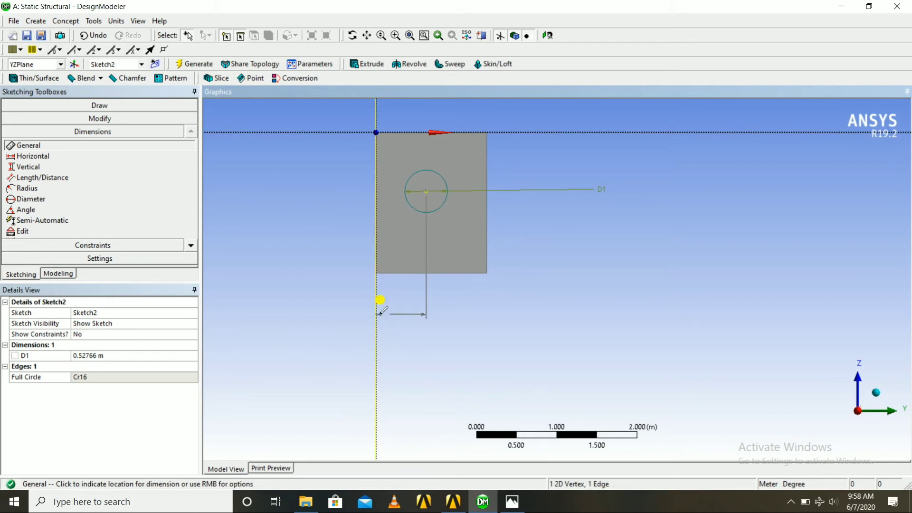
pyautogui.click(401, 330)
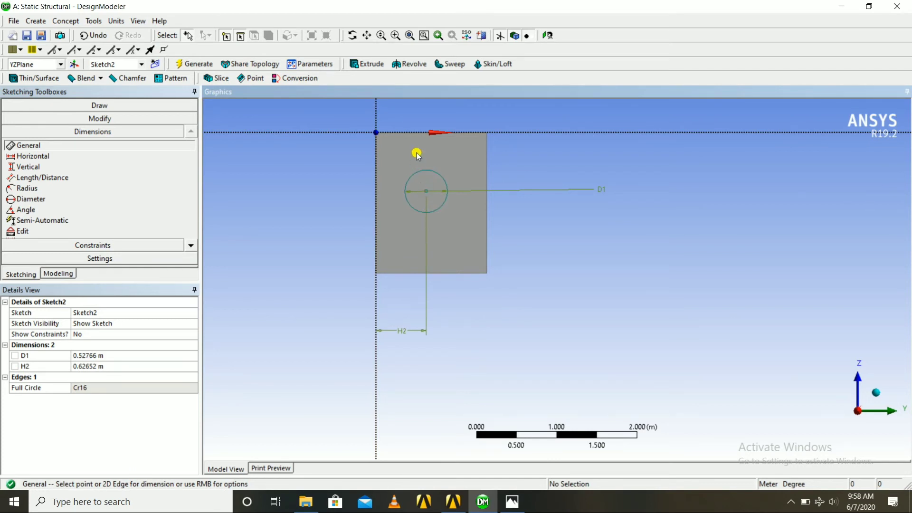
pyautogui.click(418, 133)
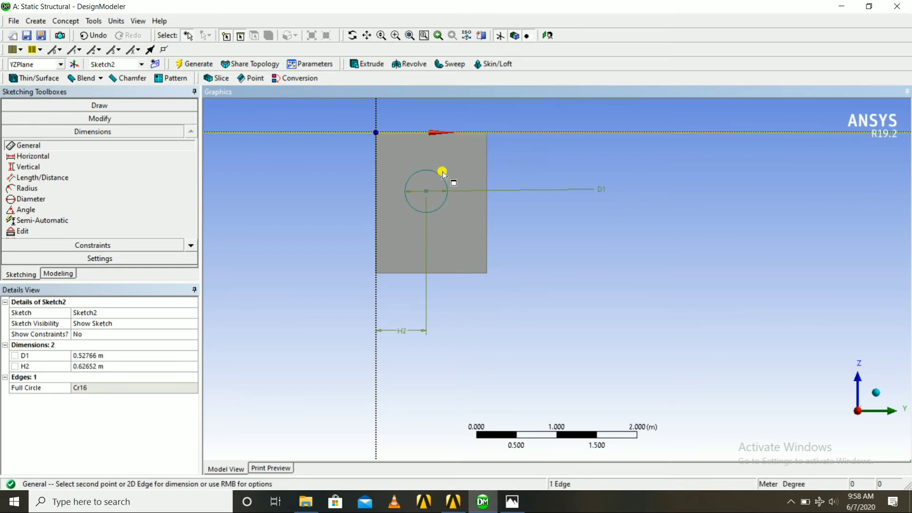
pyautogui.click(426, 191)
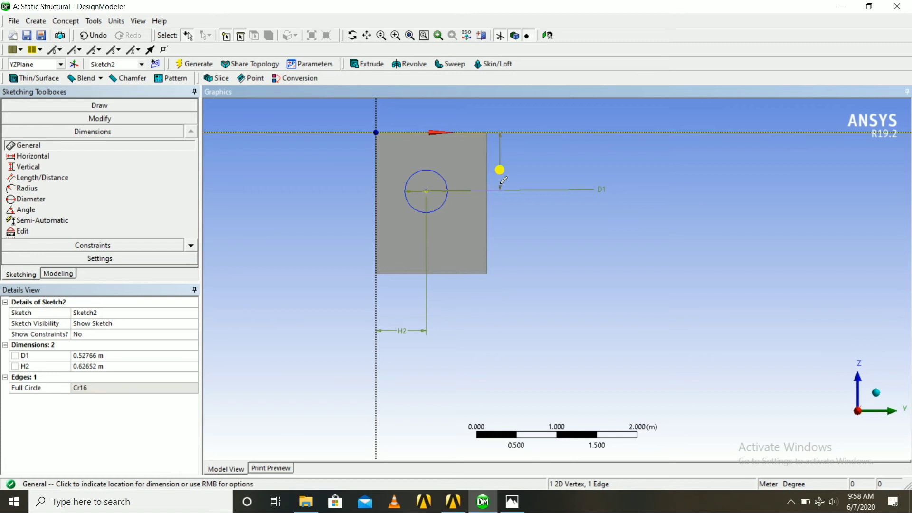
pyautogui.click(527, 161)
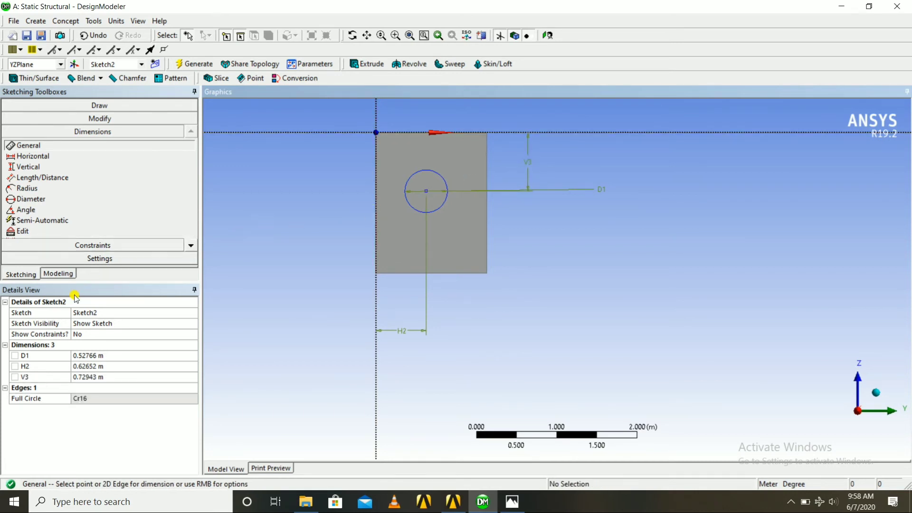
# Step: Set the circle's diameter to 0.5 m
pyautogui.click(129, 355)
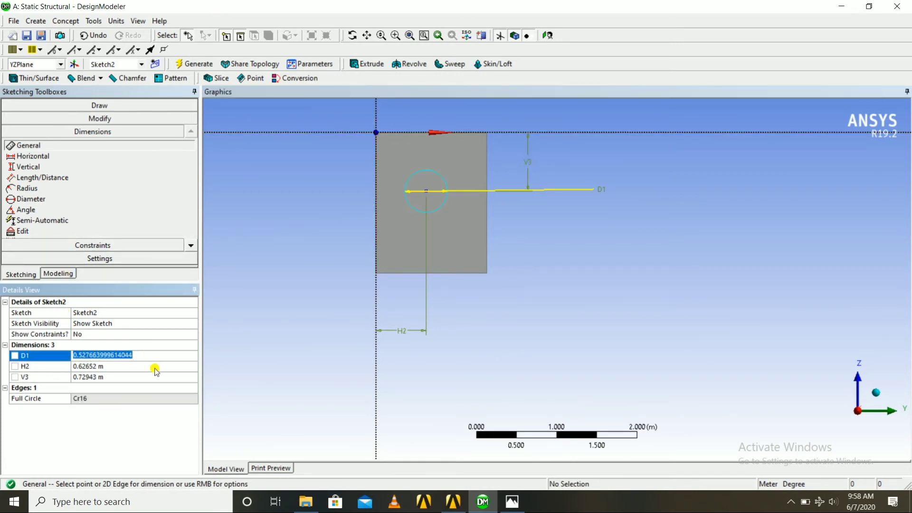
pyautogui.write('.5')
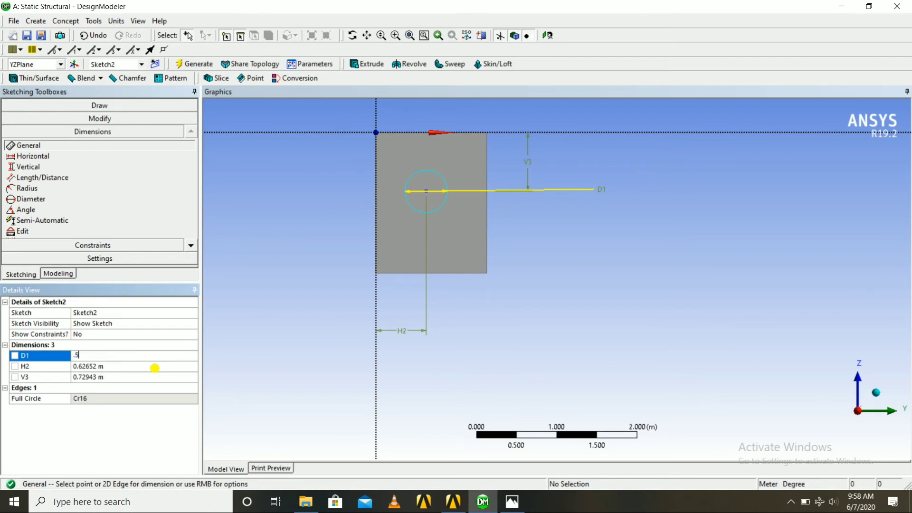
pyautogui.press('Return')
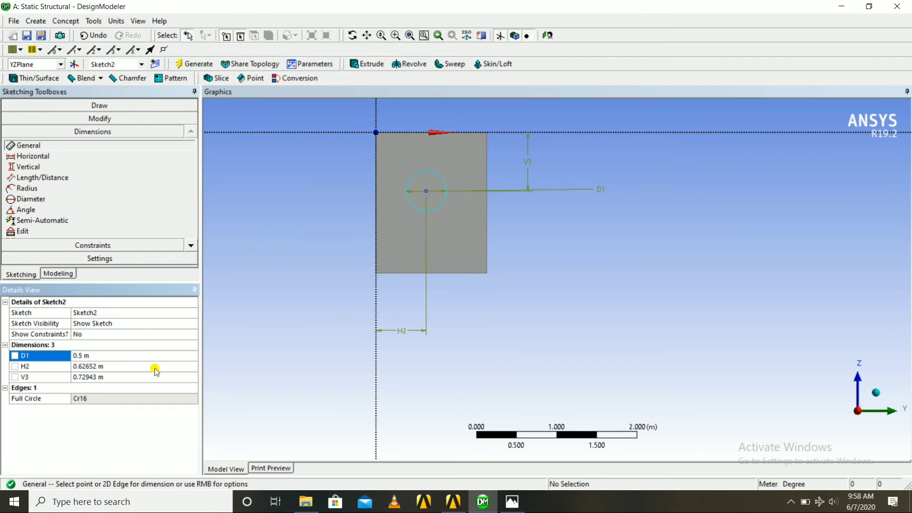
# Step: Set the circle centre's horizontal distance to 0.74 m and its vertical distance to 0.83 m
pyautogui.click(97, 360)
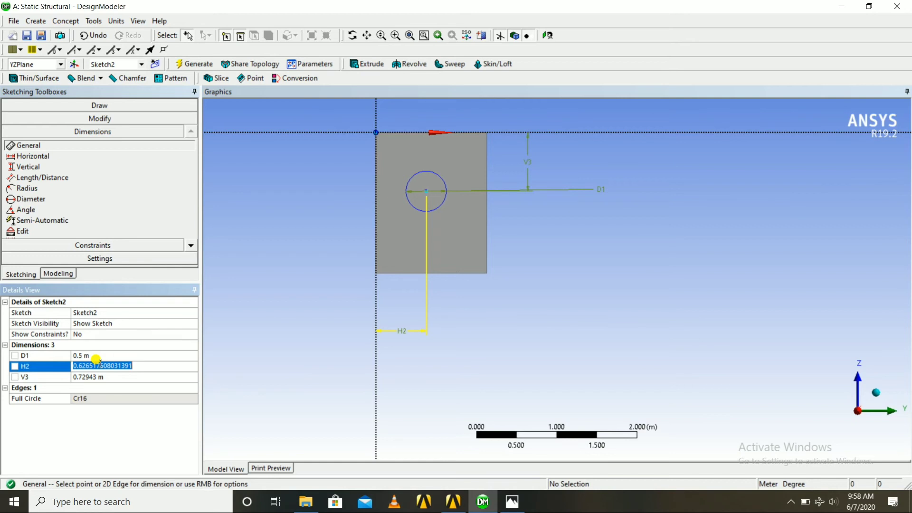
pyautogui.write('.7')
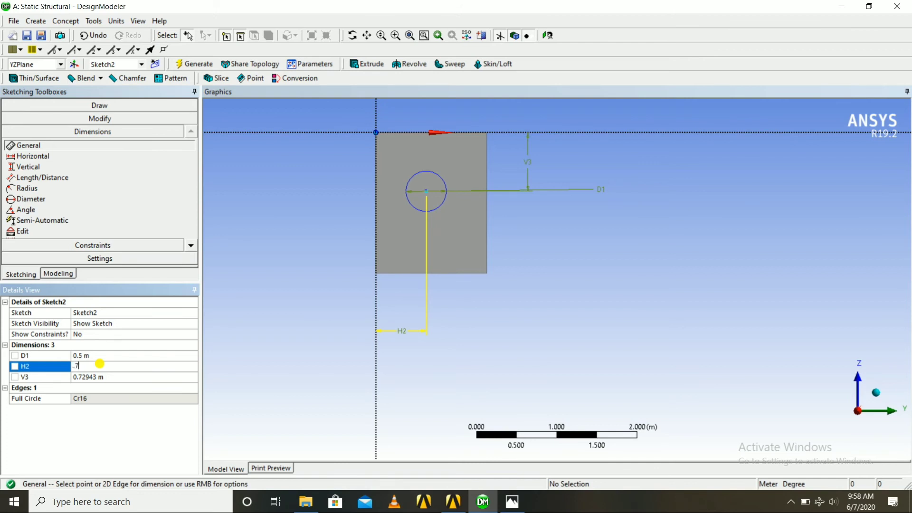
pyautogui.write('4')
pyautogui.press('Return')
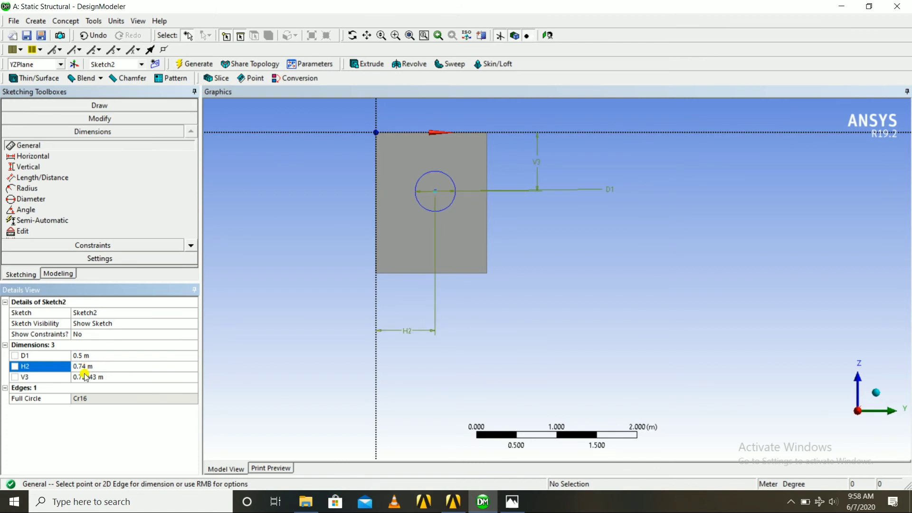
pyautogui.click(84, 376)
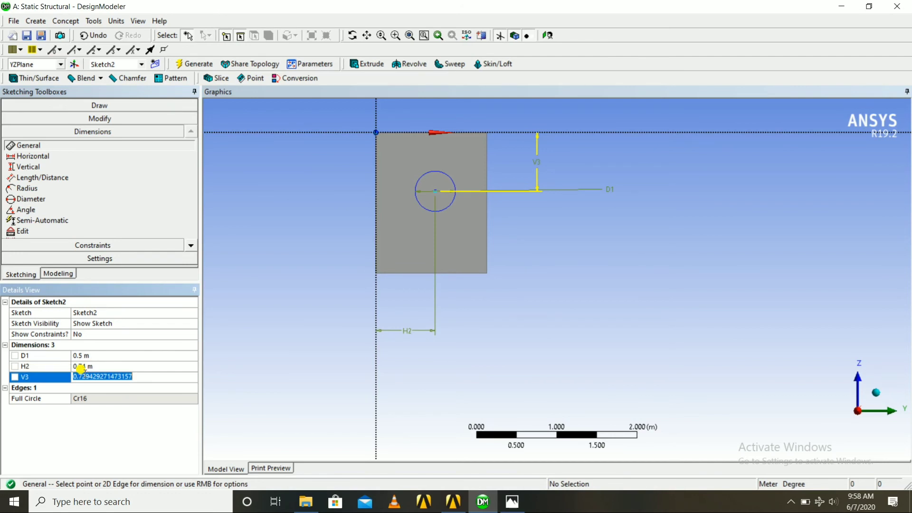
pyautogui.press('BackSpace')
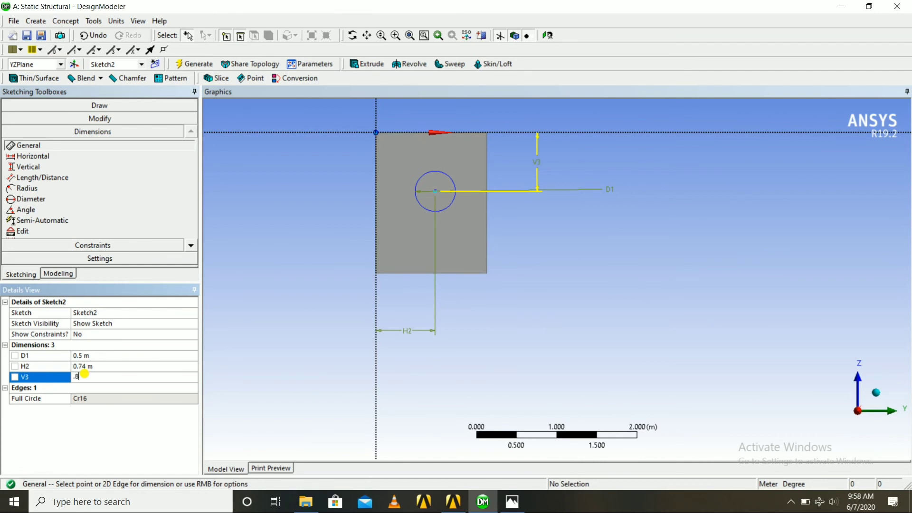
pyautogui.write('.83')
pyautogui.press('Return')
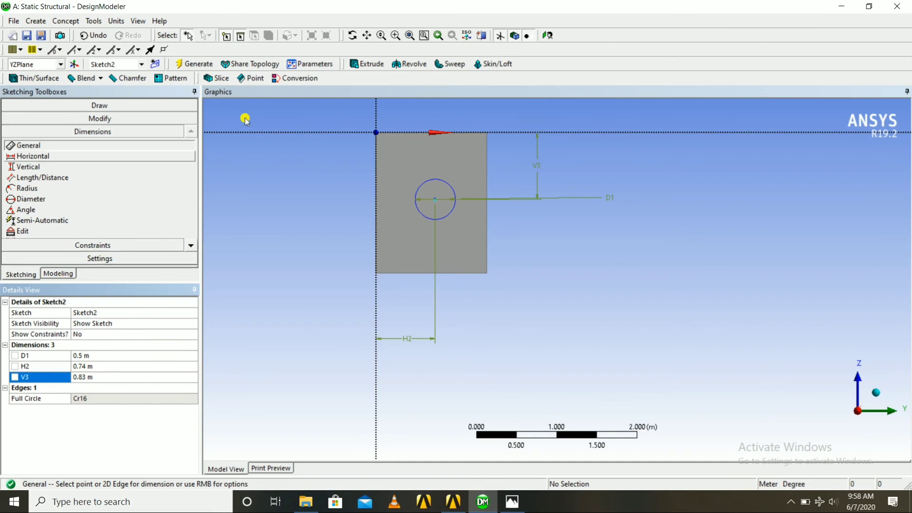
# Step: Create an extrusion from the circle sketch Sketch2 and set its operation to Cut Material
pyautogui.click(366, 64)
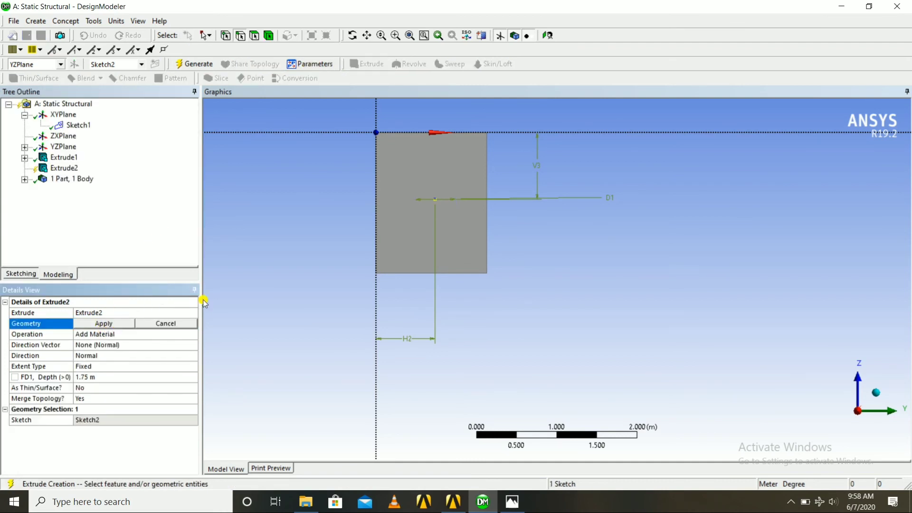
pyautogui.moveTo(213, 301); pyautogui.dragTo(159, 285, button='middle')
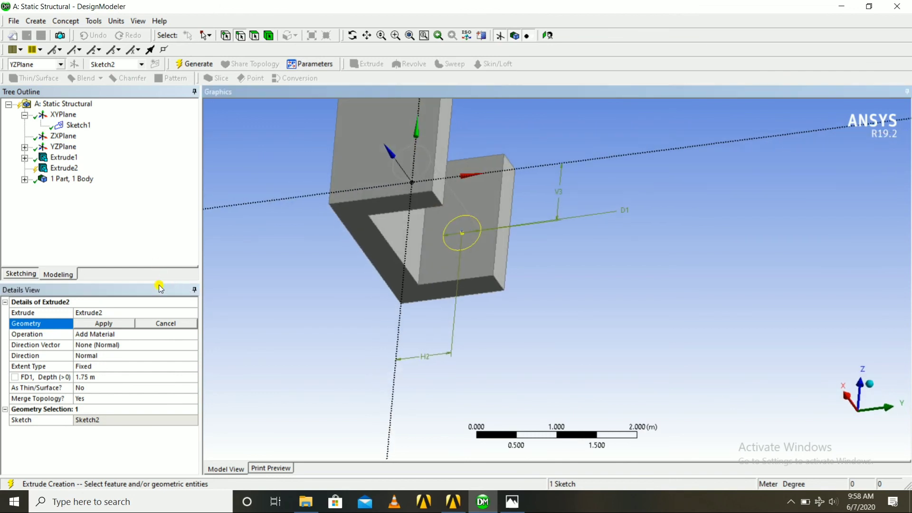
pyautogui.click(98, 357)
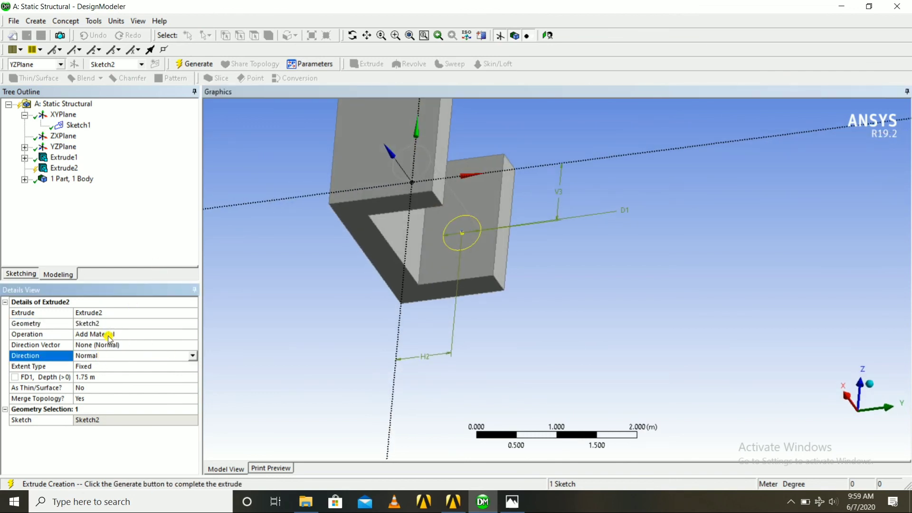
pyautogui.click(112, 335)
pyautogui.click(191, 334)
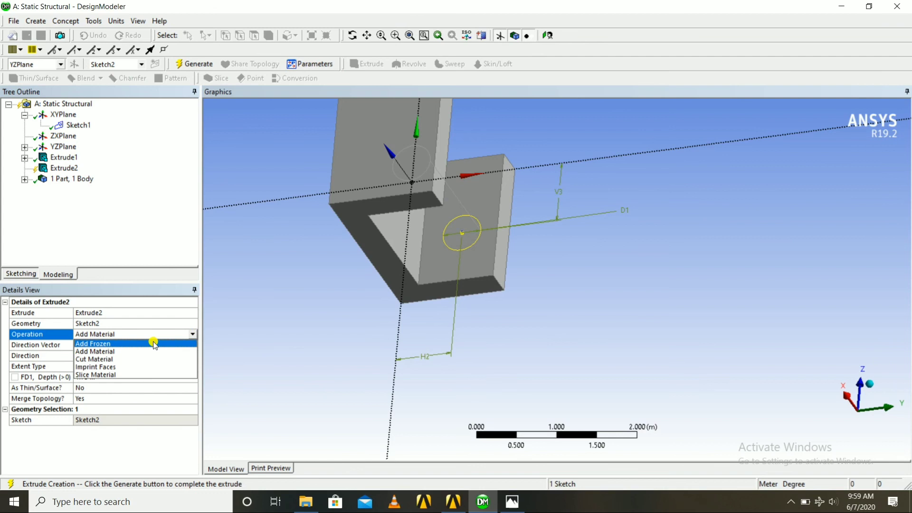
pyautogui.click(109, 356)
# Step: Set the cut depth to 2.5 m, generate the hole through both uprights, and check it from an angled view
pyautogui.click(92, 376)
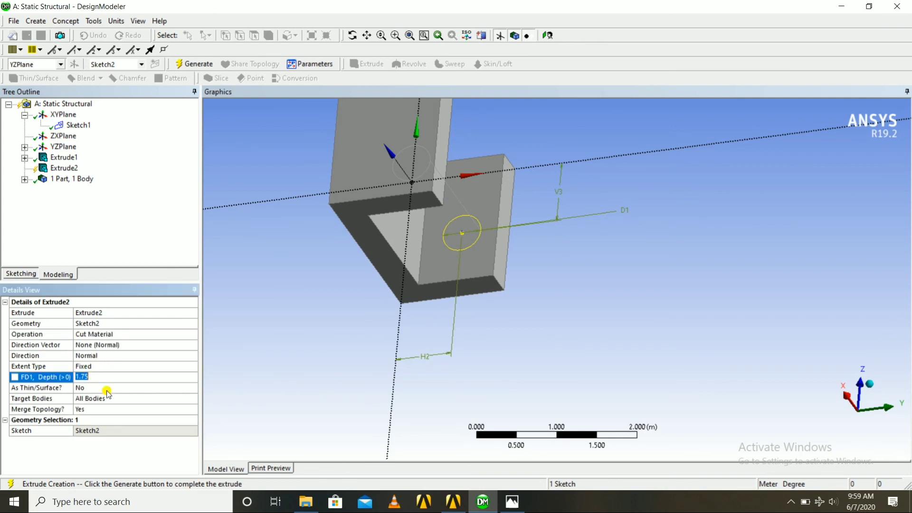
pyautogui.write('2.')
pyautogui.moveTo(261, 296); pyautogui.dragTo(295, 305, button='middle')
pyautogui.click(194, 63)
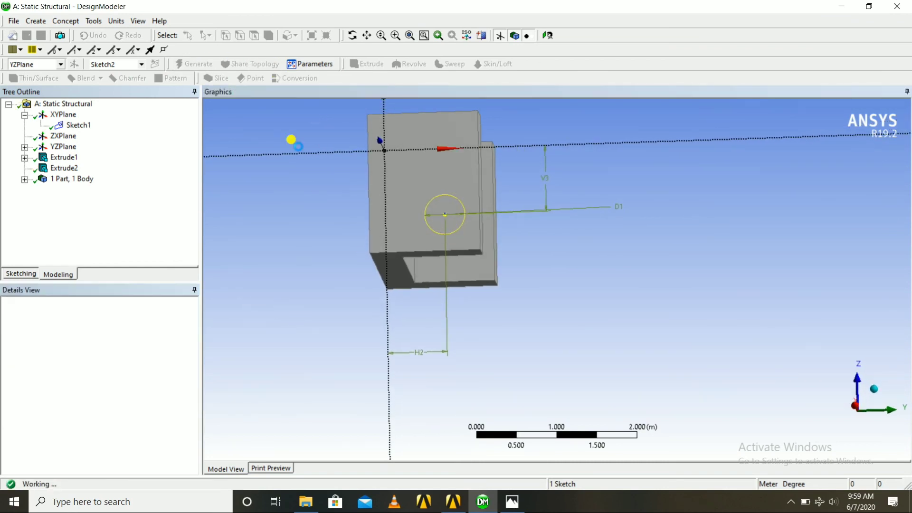
pyautogui.moveTo(352, 196); pyautogui.dragTo(300, 122, button='middle')
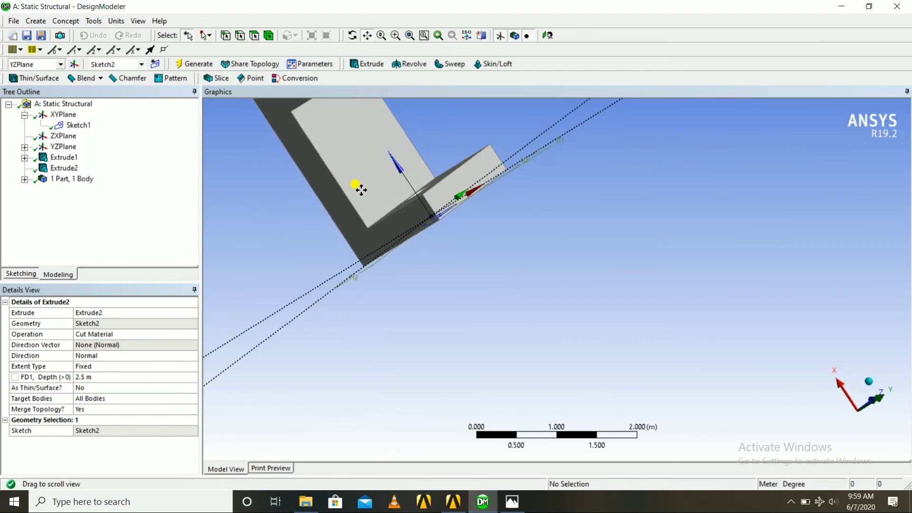
pyautogui.moveTo(358, 187); pyautogui.dragTo(393, 300, button='middle')
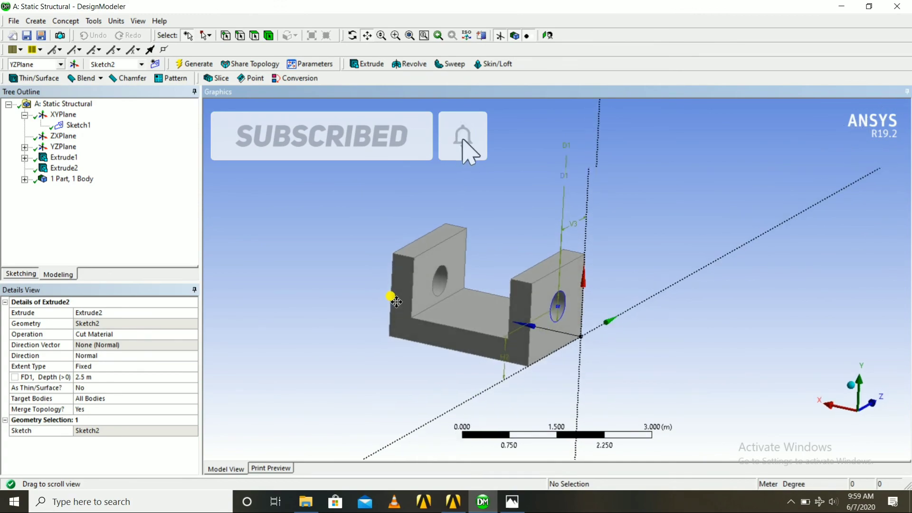
pyautogui.scroll(2, 401, 303)
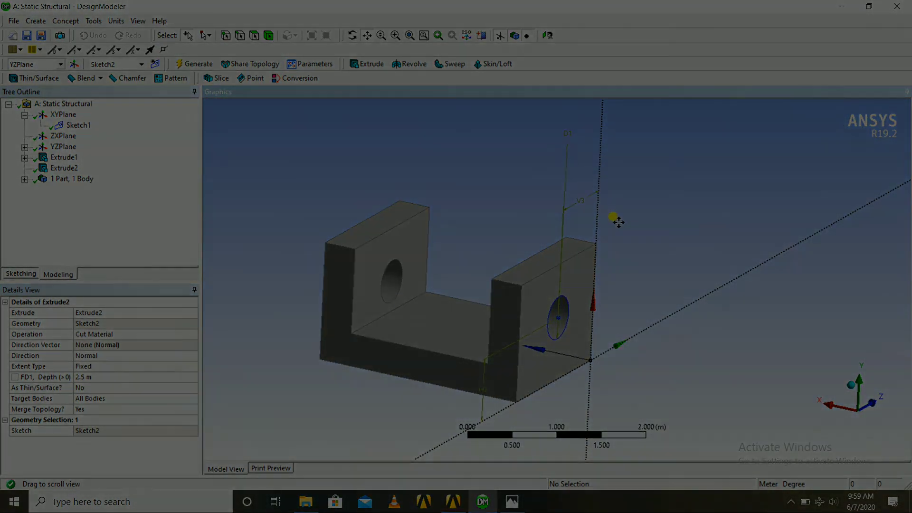